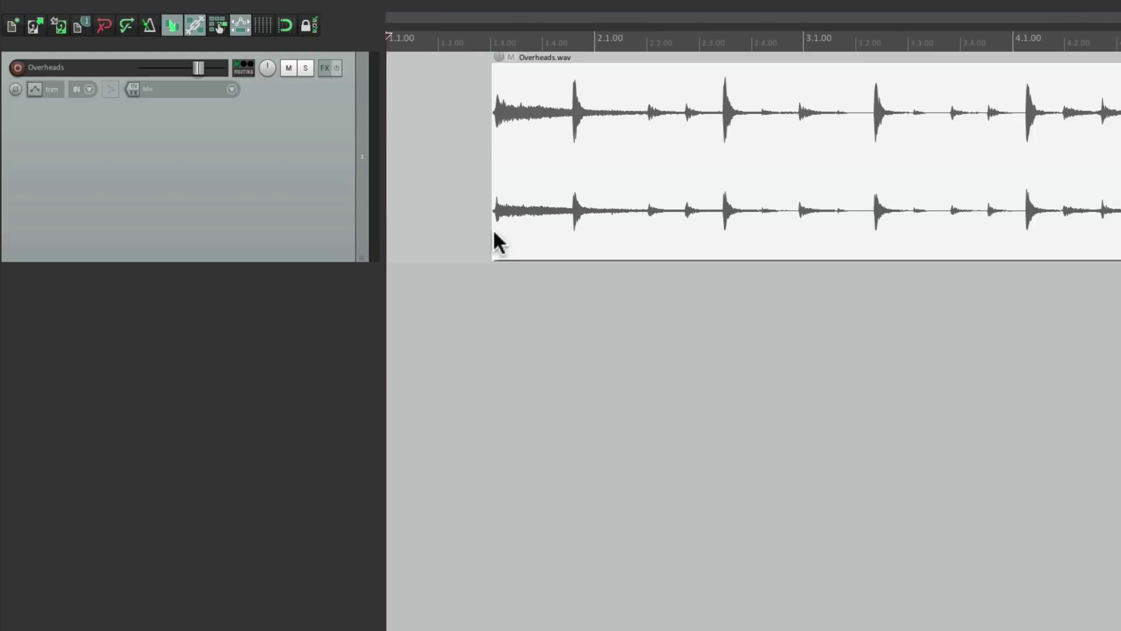
{"action": "left_click", "coordinate": [488, 300]}
{"action": "key", "text": "space"}
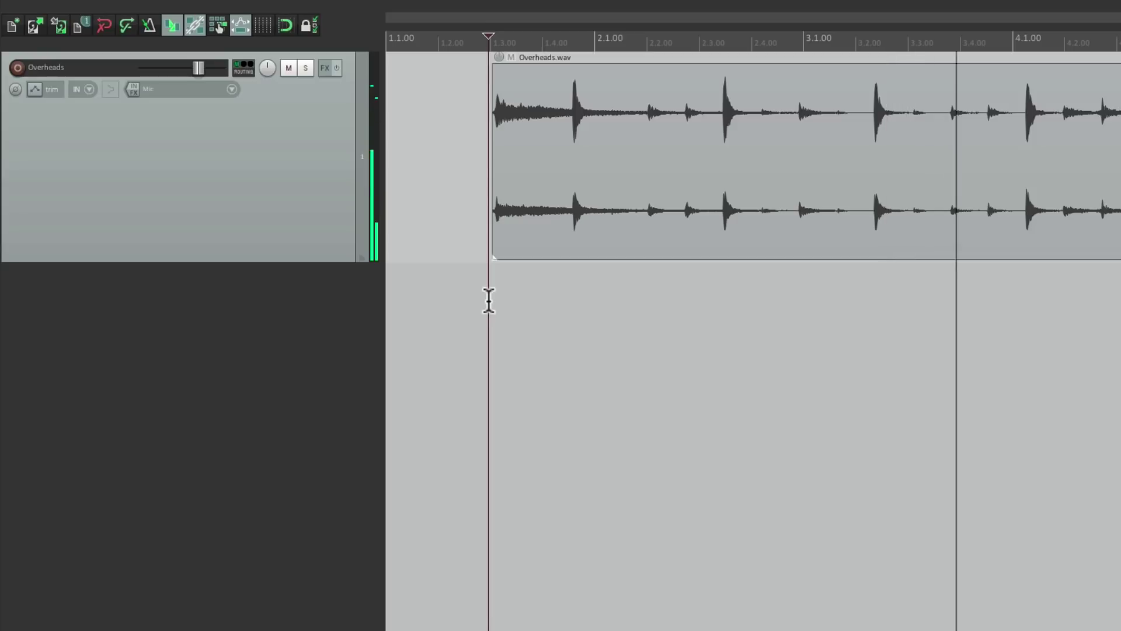
{"action": "key", "text": "space"}
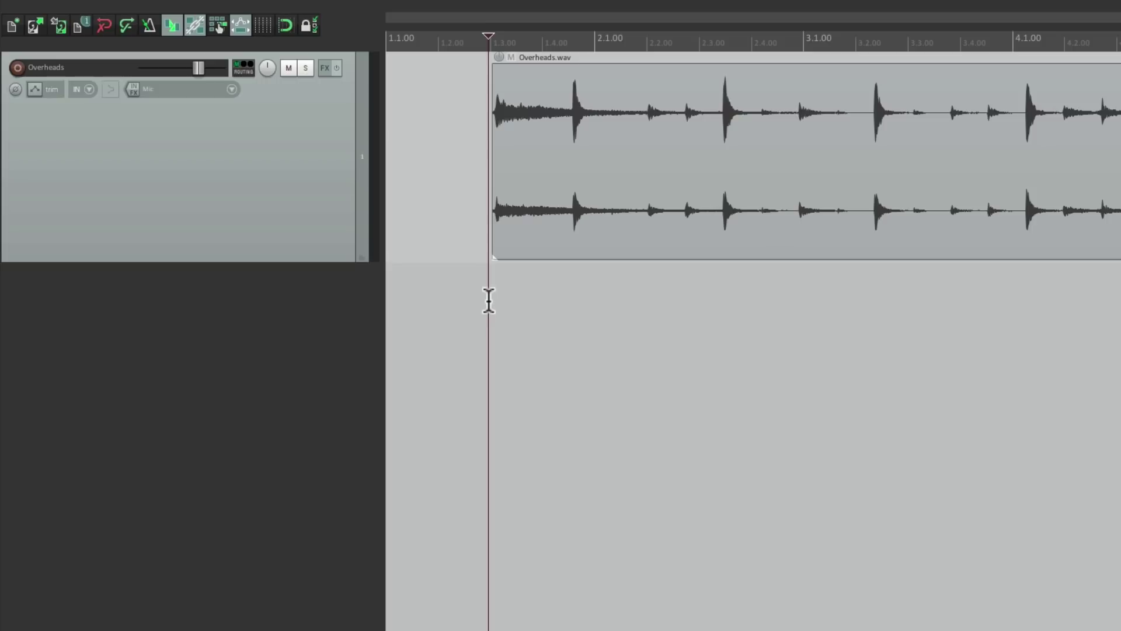
Explode the stereo Overheads.wav item into one-channel Overheads [chan 1] and [chan 2] tracks.
{"action": "left_click", "coordinate": [553, 226]}
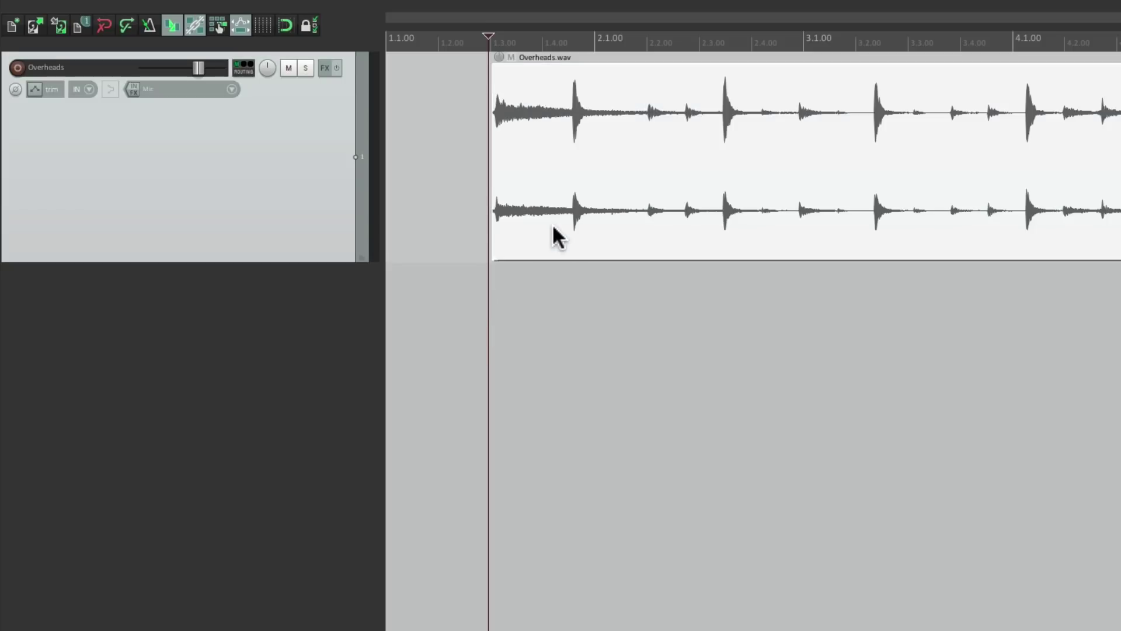
{"action": "right_click", "coordinate": [553, 226]}
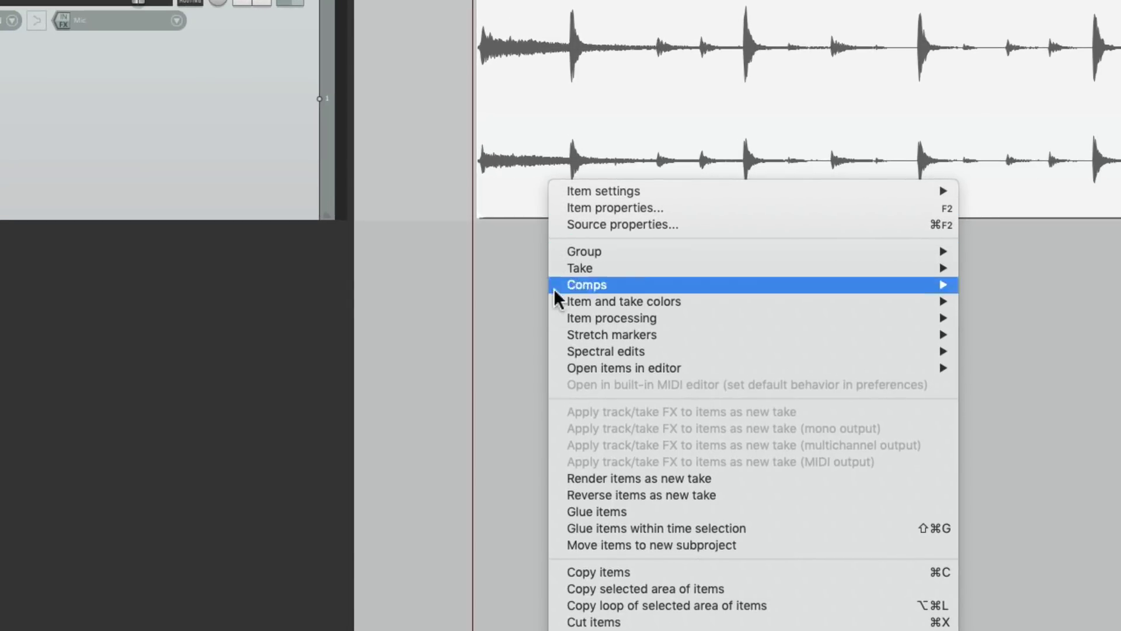
{"action": "mouse_move", "coordinate": [561, 351]}
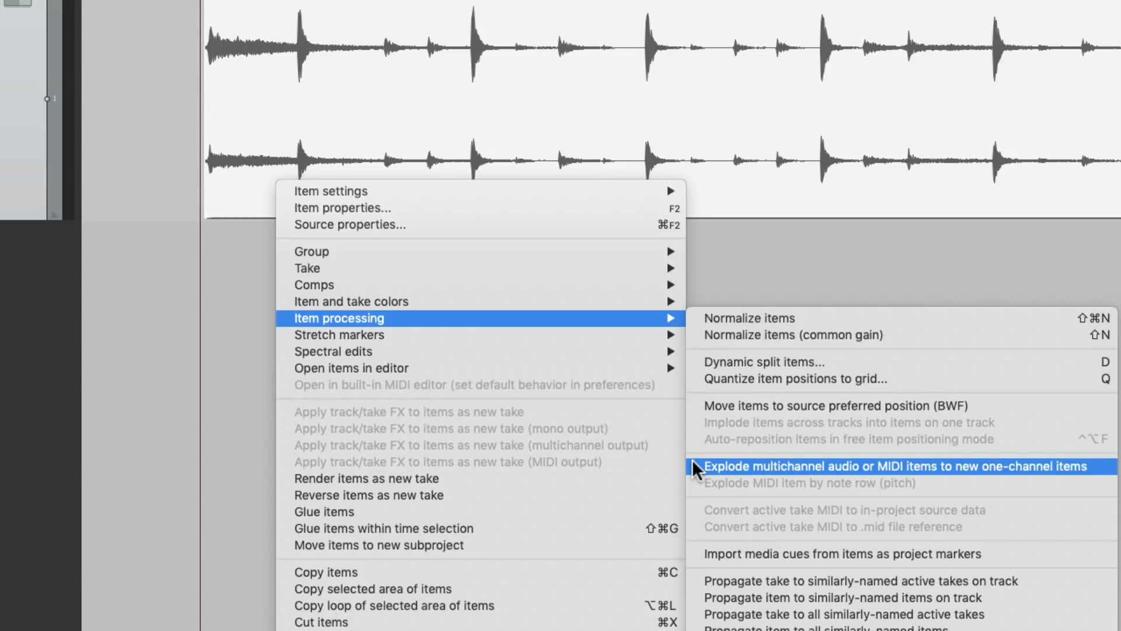
{"action": "left_click", "coordinate": [693, 466]}
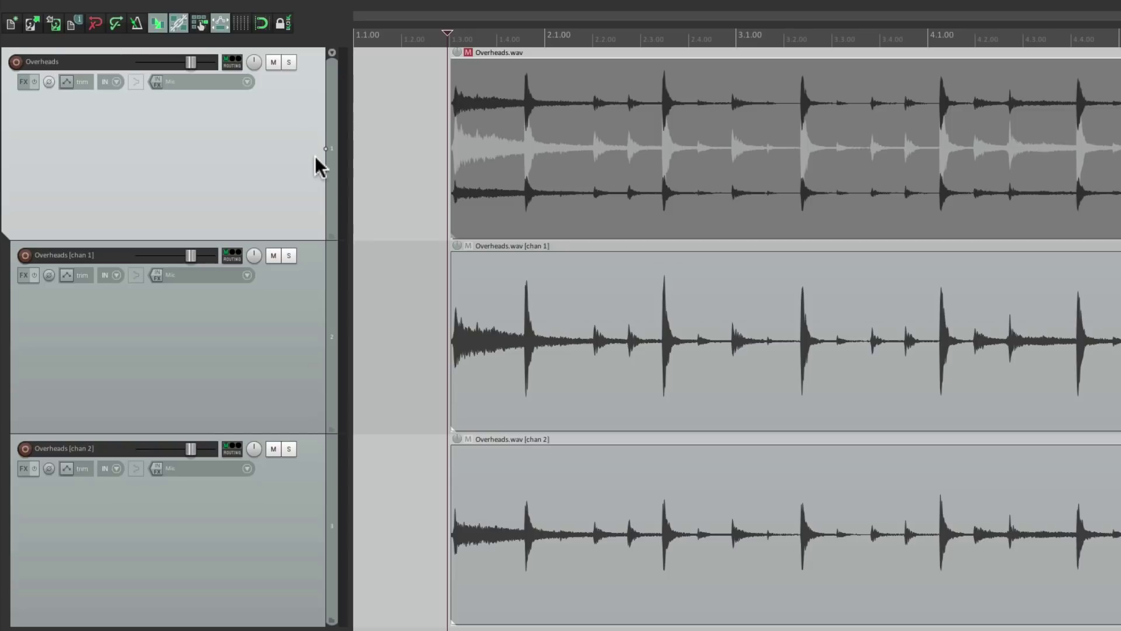
Delete the original Overheads track, then pan chan 1 hard left and chan 2 hard right.
{"action": "left_click", "coordinate": [331, 234]}
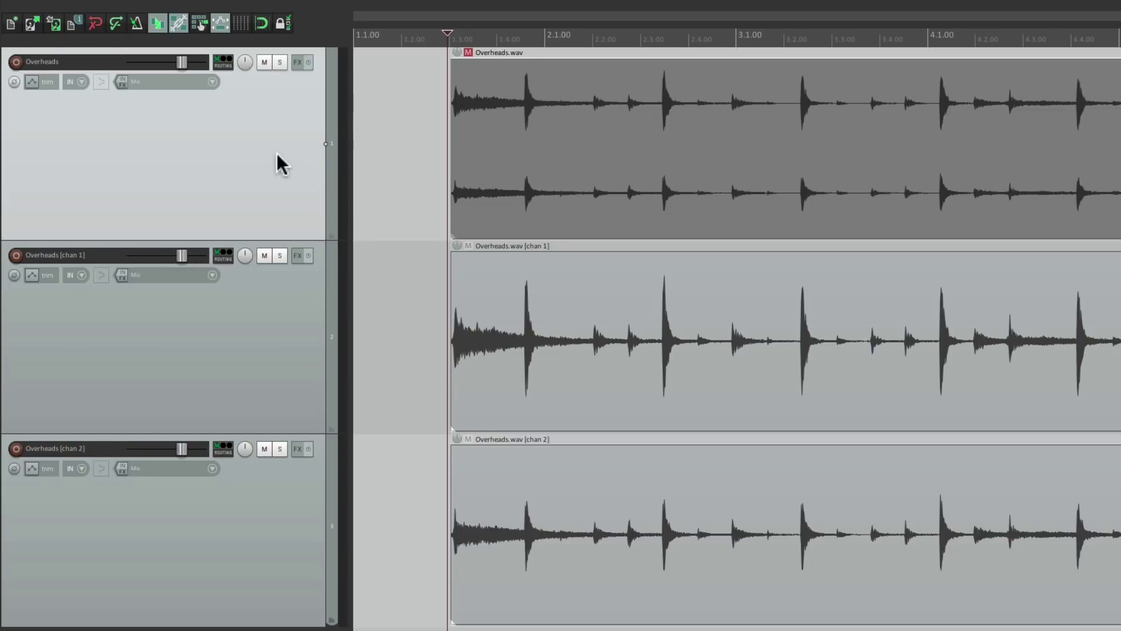
{"action": "key", "text": "Delete"}
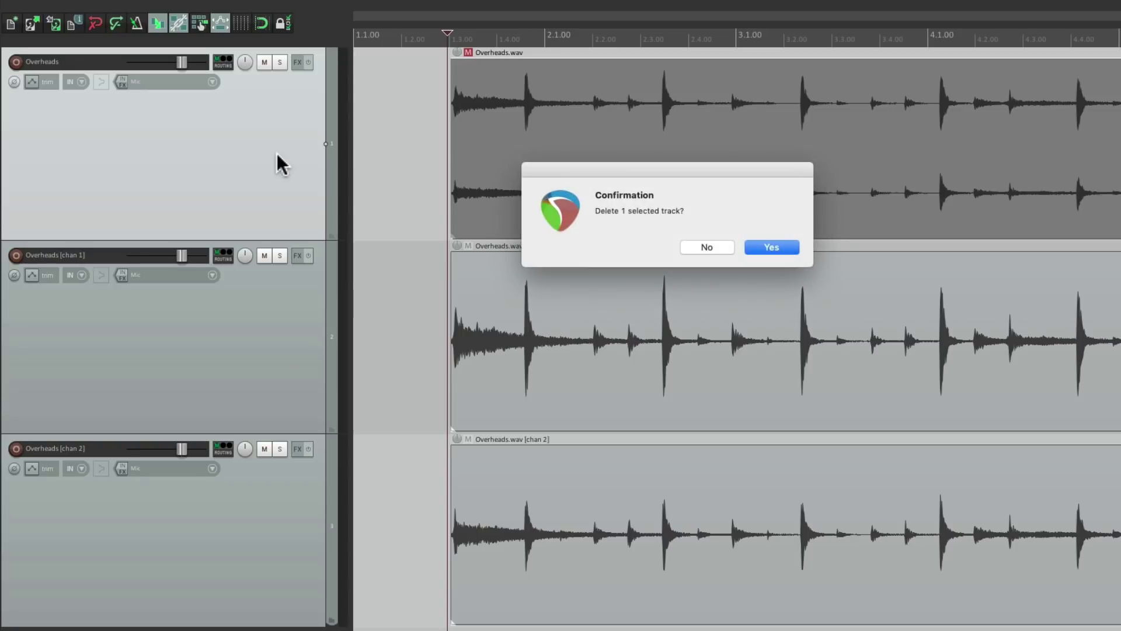
{"action": "key", "text": "Return"}
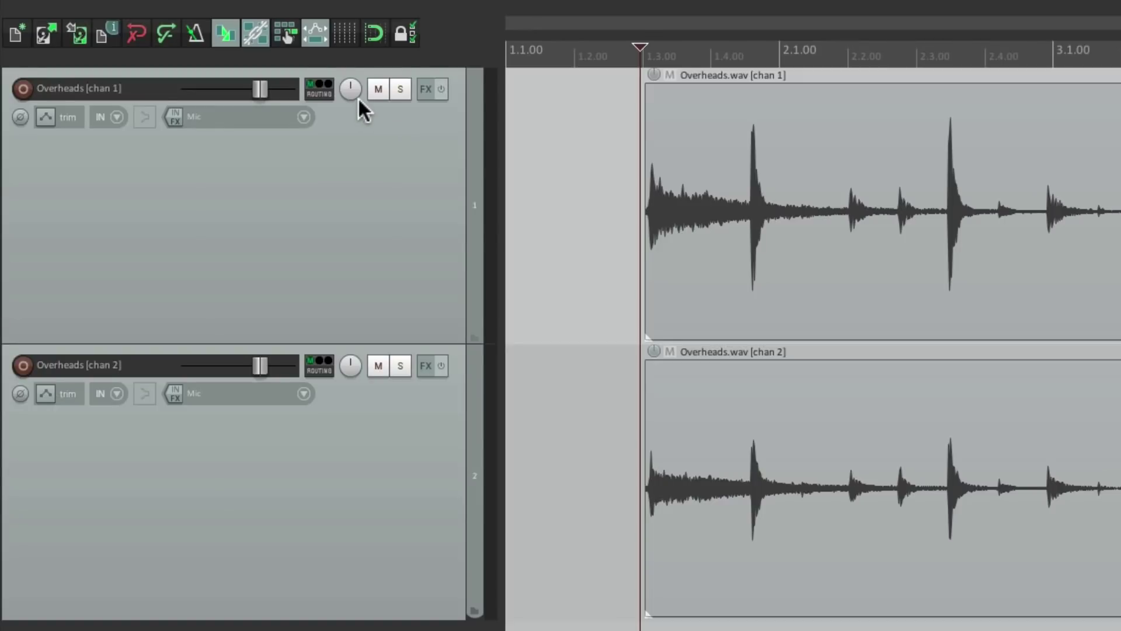
{"action": "mouse_move", "coordinate": [349, 89]}
{"action": "left_mouse_down"}
{"action": "mouse_move", "coordinate": [349, 105]}
{"action": "mouse_move", "coordinate": [350, 92]}
{"action": "left_mouse_up"}
{"action": "left_click_drag", "start_coordinate": [345, 364], "coordinate": [345, 348]}
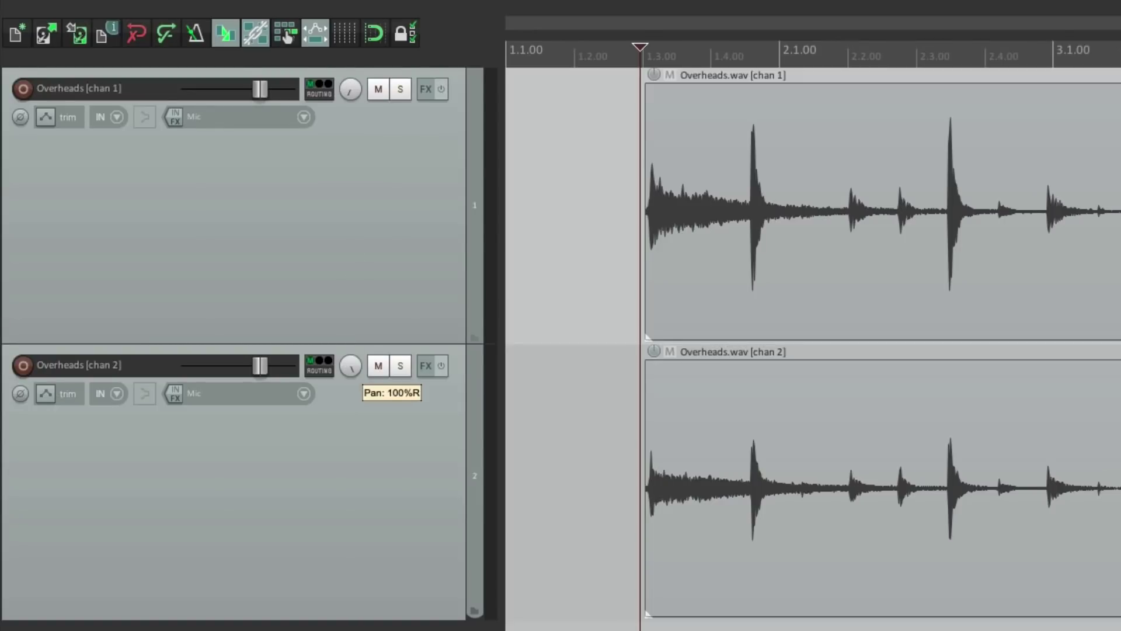
Rename the two channel tracks to Overheads L and Overheads R.
{"action": "double_click", "coordinate": [141, 88]}
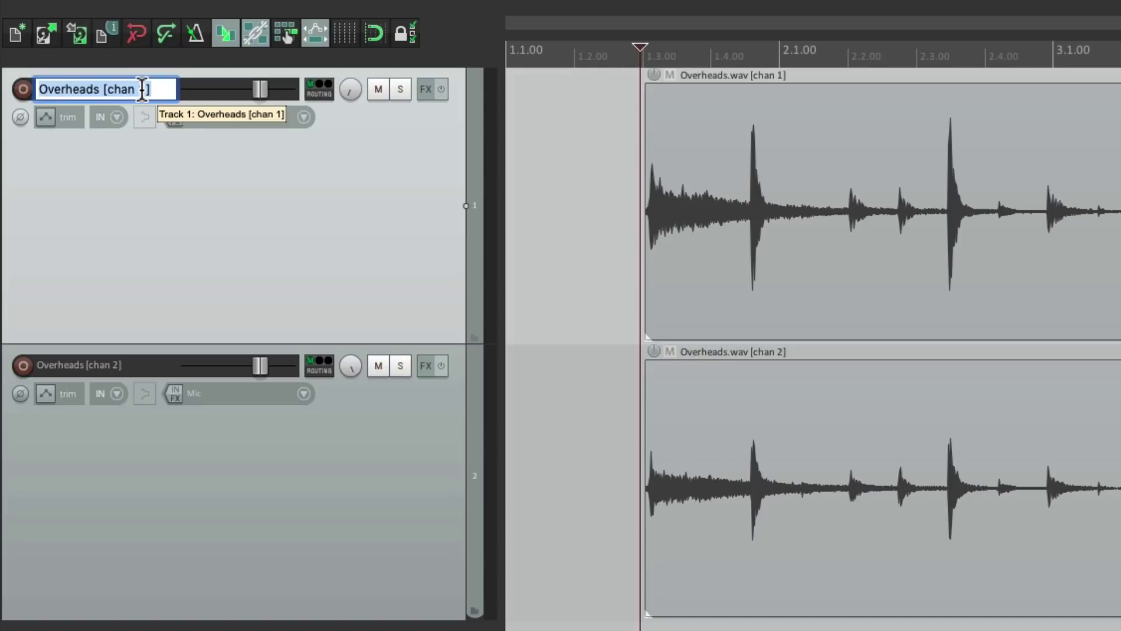
{"action": "left_click", "coordinate": [163, 88]}
{"action": "key", "text": "BackSpace"}
{"action": "key", "text": "BackSpace"}
{"action": "key", "text": "BackSpace"}
{"action": "key", "text": "BackSpace"}
{"action": "key", "text": "BackSpace"}
{"action": "key", "text": "BackSpace"}
{"action": "key", "text": "BackSpace"}
{"action": "key", "text": "BackSpace"}
{"action": "key", "text": "BackSpace"}
{"action": "type", "text": "L"}
{"action": "key", "text": "Tab"}
{"action": "left_click", "coordinate": [151, 365]}
{"action": "key", "text": "BackSpace"}
{"action": "key", "text": "BackSpace"}
{"action": "key", "text": "BackSpace"}
{"action": "key", "text": "BackSpace"}
{"action": "key", "text": "BackSpace"}
{"action": "key", "text": "BackSpace"}
{"action": "key", "text": "BackSpace"}
{"action": "key", "text": "BackSpace"}
{"action": "key", "text": "BackSpace"}
{"action": "type", "text": "R"}
{"action": "key", "text": "Return"}
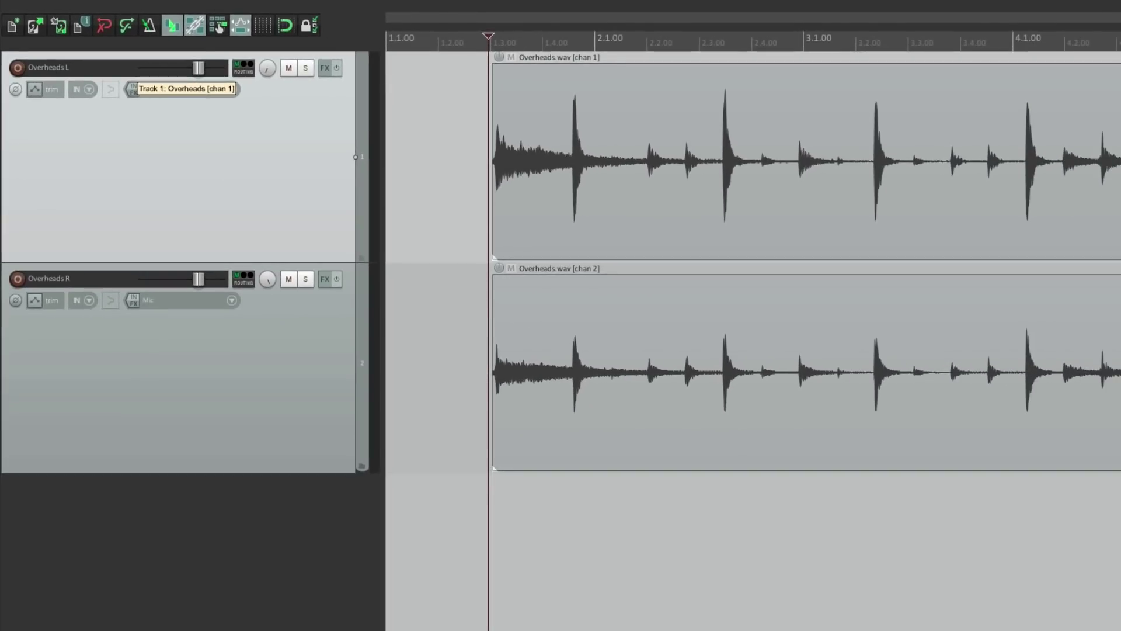
In the Mixer, set Overheads L to -1.65 dB and Overheads R to -2.60 dB while listening.
{"action": "key", "text": "space"}
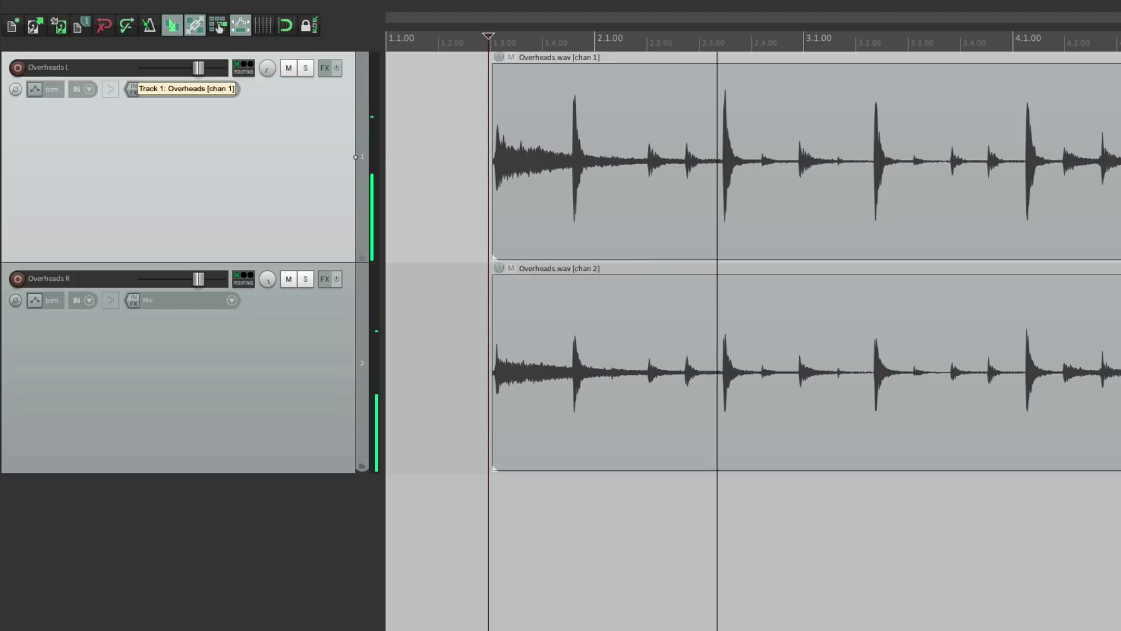
{"action": "key", "text": "space"}
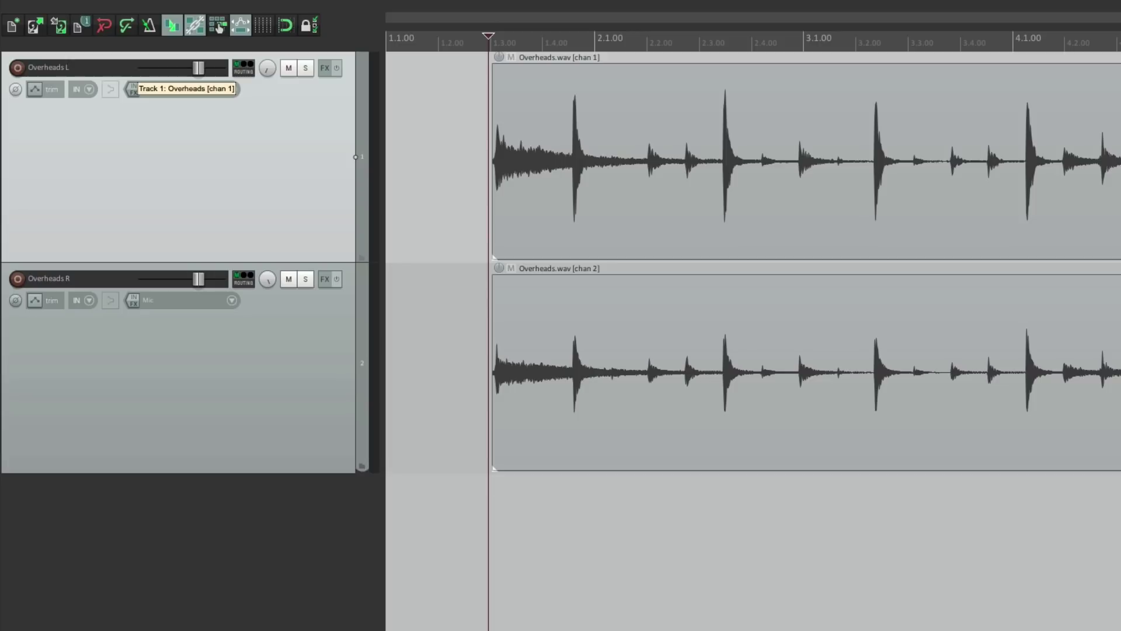
{"action": "key", "text": "super+m"}
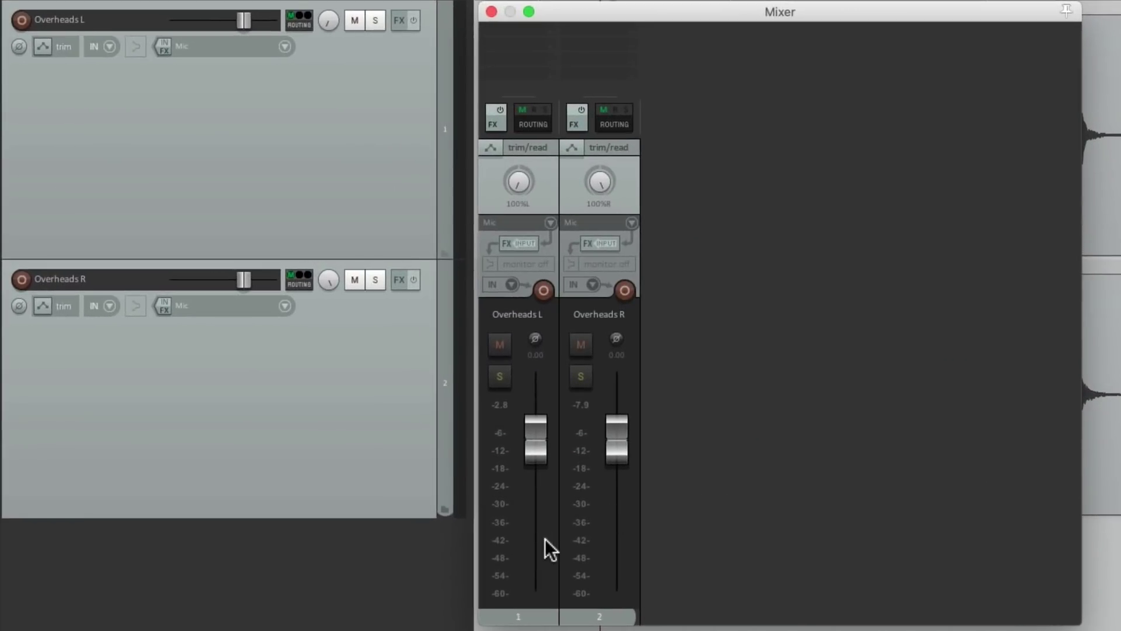
{"action": "key", "text": "space"}
{"action": "mouse_move", "coordinate": [541, 454]}
{"action": "left_mouse_down"}
{"action": "mouse_move", "coordinate": [537, 472]}
{"action": "mouse_move", "coordinate": [538, 450]}
{"action": "left_mouse_up"}
{"action": "mouse_move", "coordinate": [616, 435]}
{"action": "left_mouse_down"}
{"action": "mouse_move", "coordinate": [617, 502]}
{"action": "mouse_move", "coordinate": [619, 445]}
{"action": "left_mouse_up"}
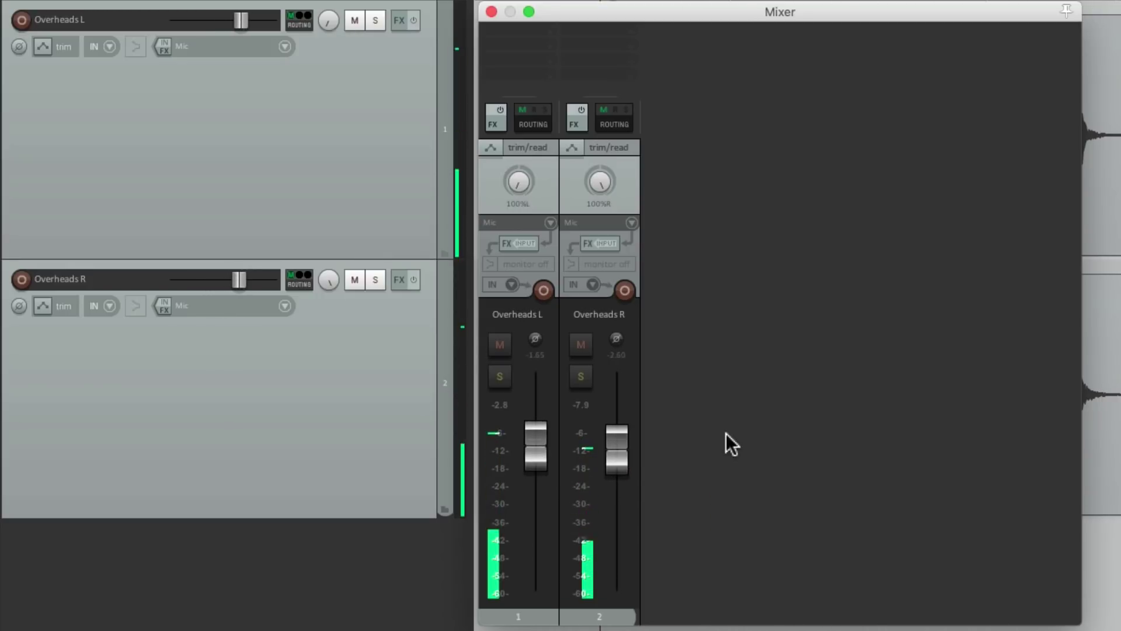
{"action": "key", "text": "space"}
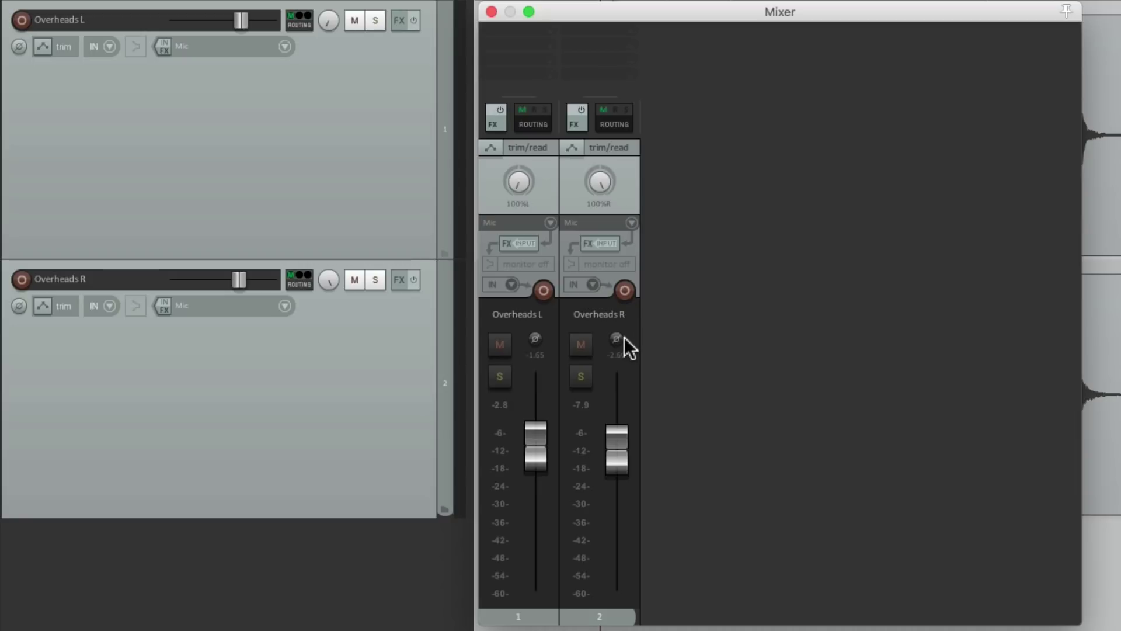
Test polarity inversion on Overheads R and L during playback, leaving both at normal polarity.
{"action": "key", "text": "space"}
{"action": "left_click", "coordinate": [617, 339]}
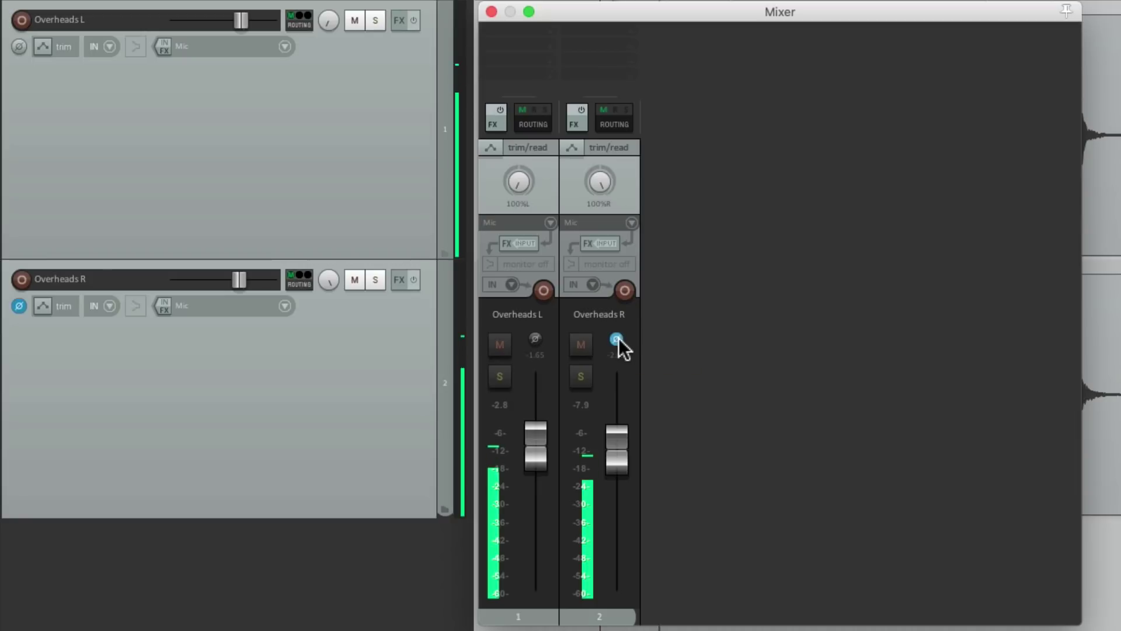
{"action": "left_click", "coordinate": [618, 339]}
{"action": "left_click", "coordinate": [536, 339]}
{"action": "left_click", "coordinate": [536, 339]}
{"action": "key", "text": "space"}
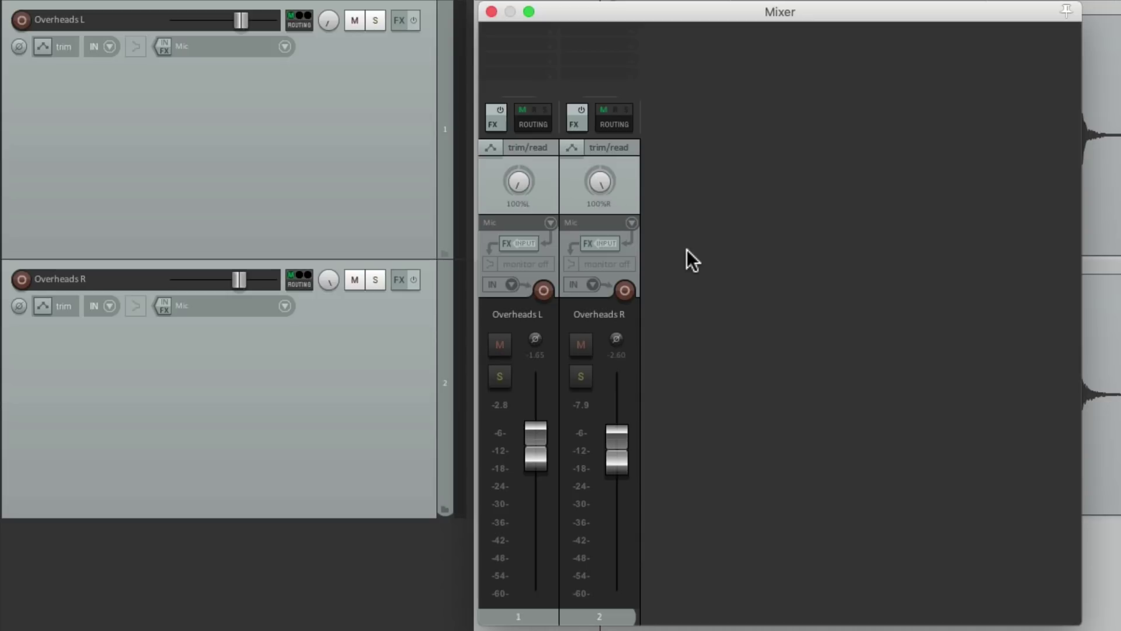
Delete both Overheads tracks and import Piano L.wav and Piano R.wav as separate tracks.
{"action": "left_click", "coordinate": [315, 356]}
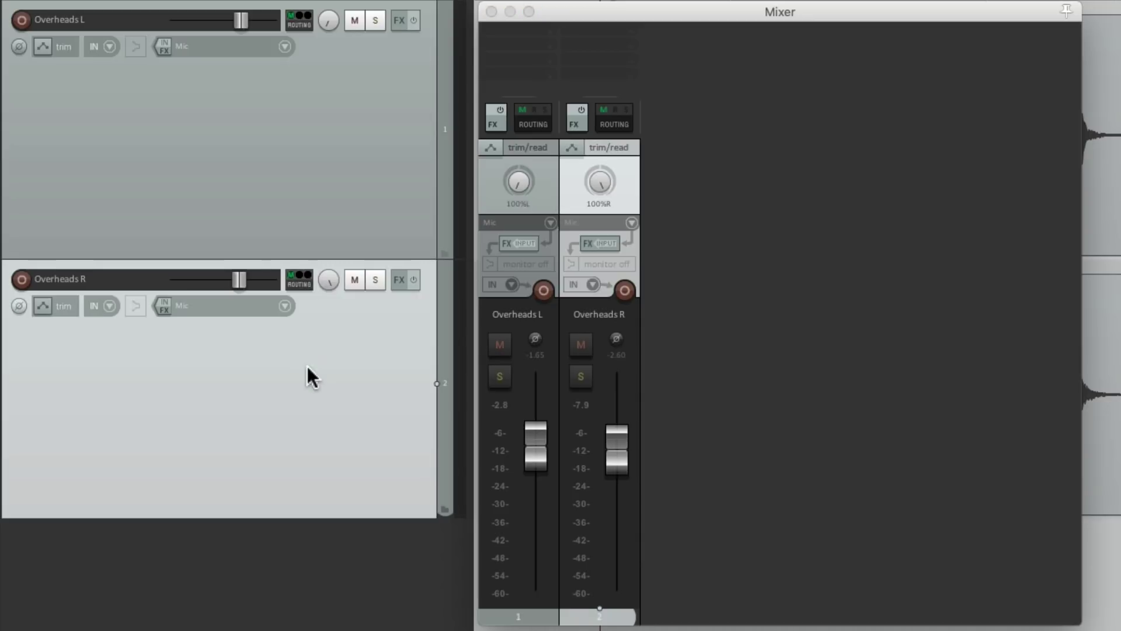
{"action": "left_click", "coordinate": [318, 191], "text": "shift"}
{"action": "key", "text": "Delete"}
{"action": "key", "text": "Return"}
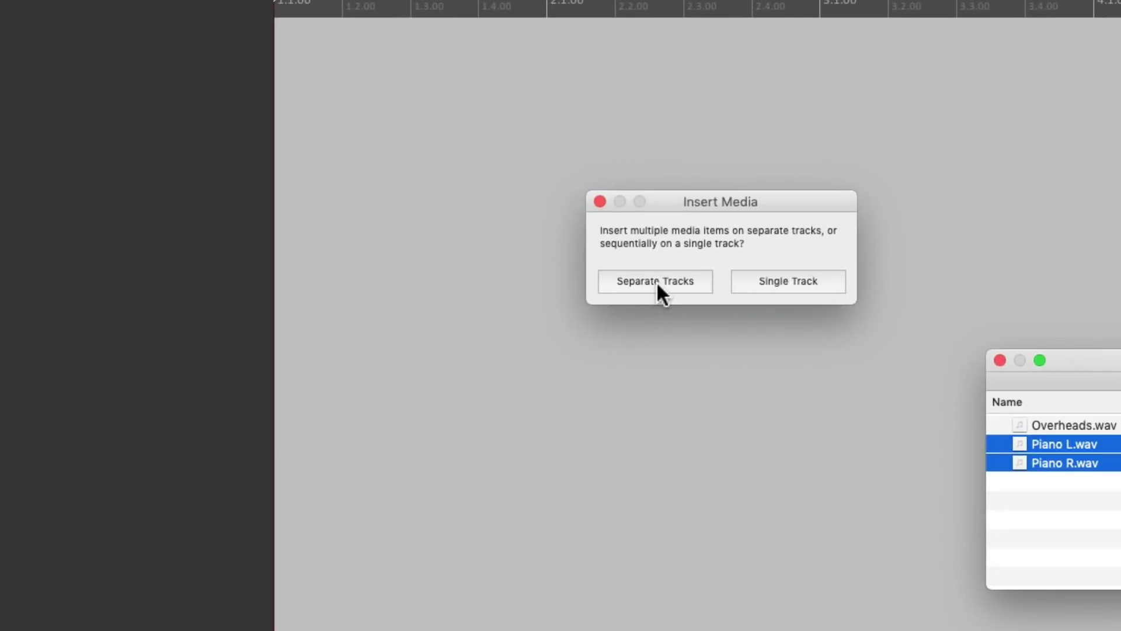
{"action": "left_click", "coordinate": [657, 281]}
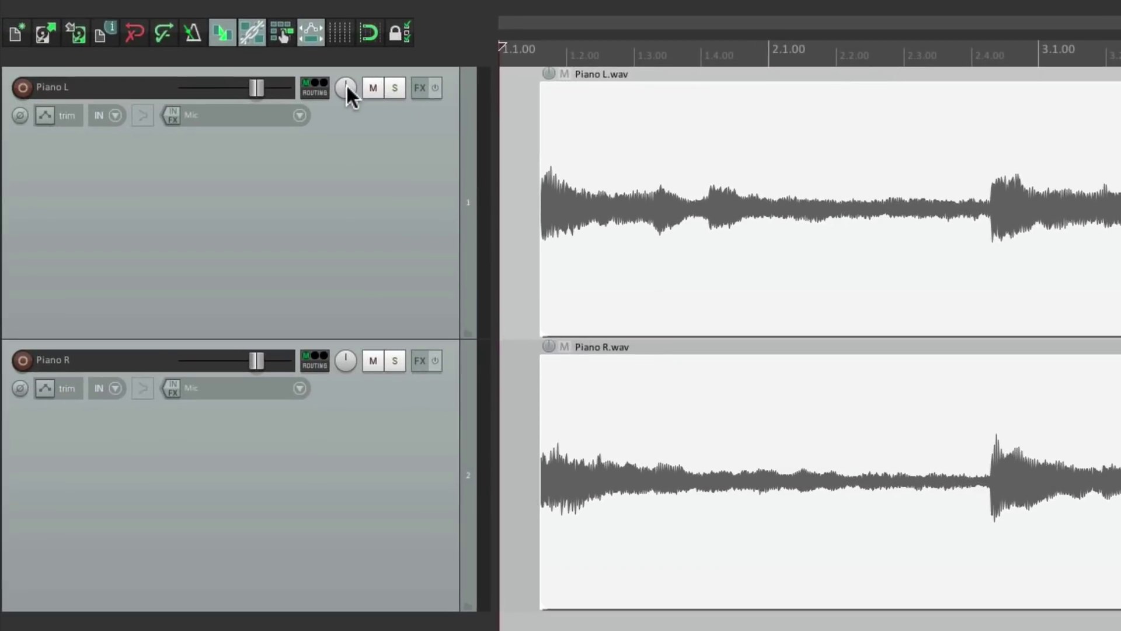
Pan Piano L to 100%L and Piano R to 100%R, then check by playing and viewing the Mixer.
{"action": "left_click_drag", "start_coordinate": [267, 67], "coordinate": [267, 94]}
{"action": "left_click_drag", "start_coordinate": [345, 362], "coordinate": [346, 332]}
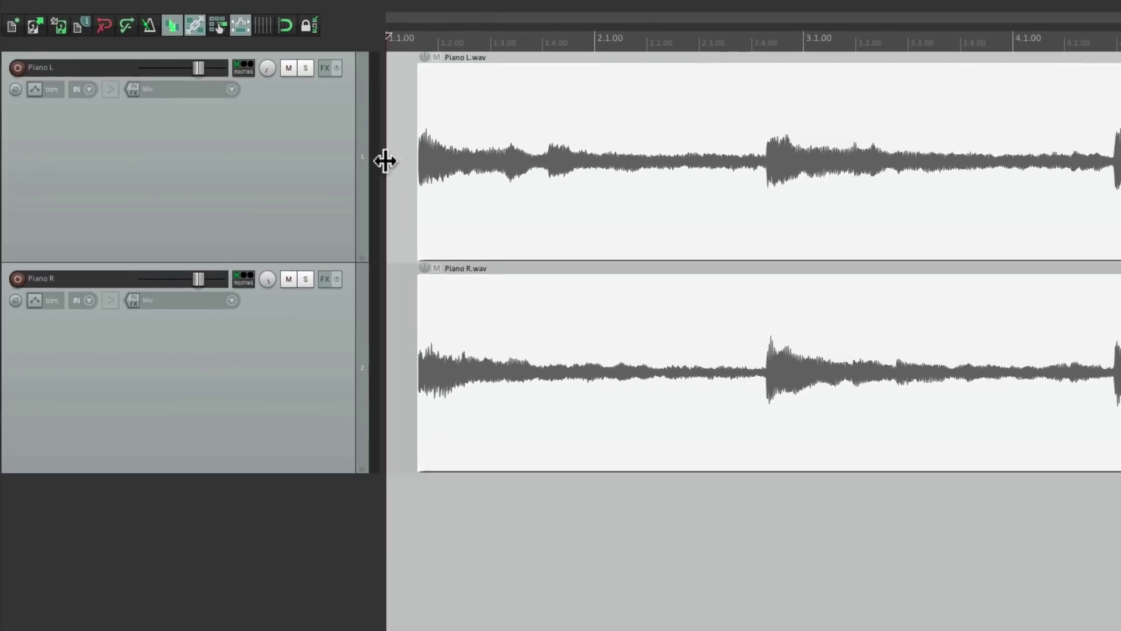
{"action": "left_click", "coordinate": [523, 196]}
{"action": "key", "text": "space"}
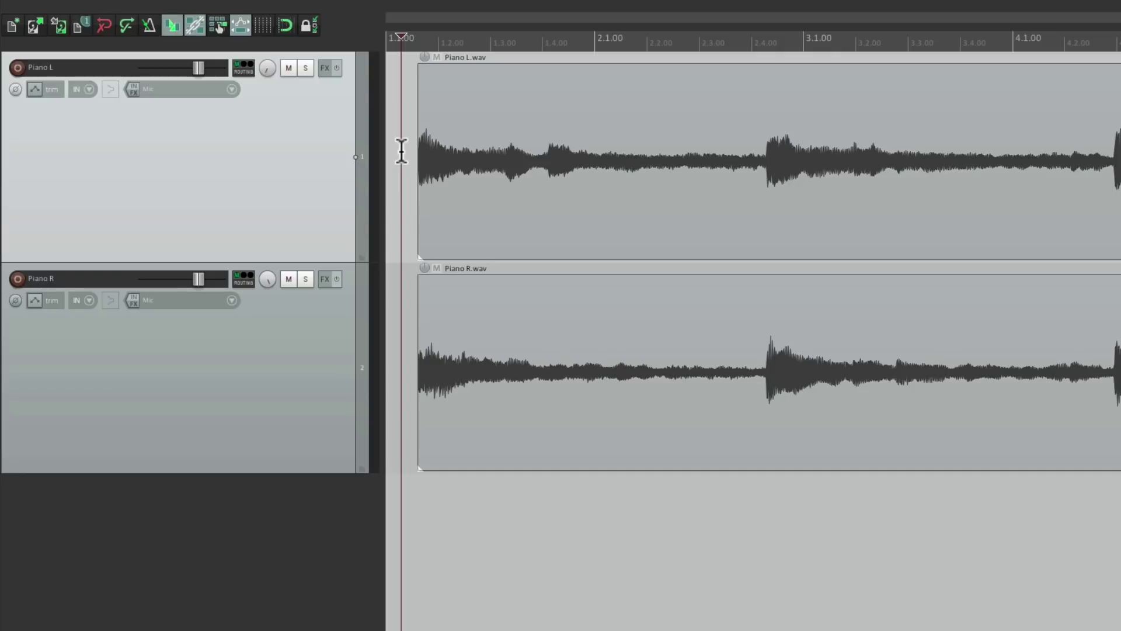
{"action": "key", "text": "super+m"}
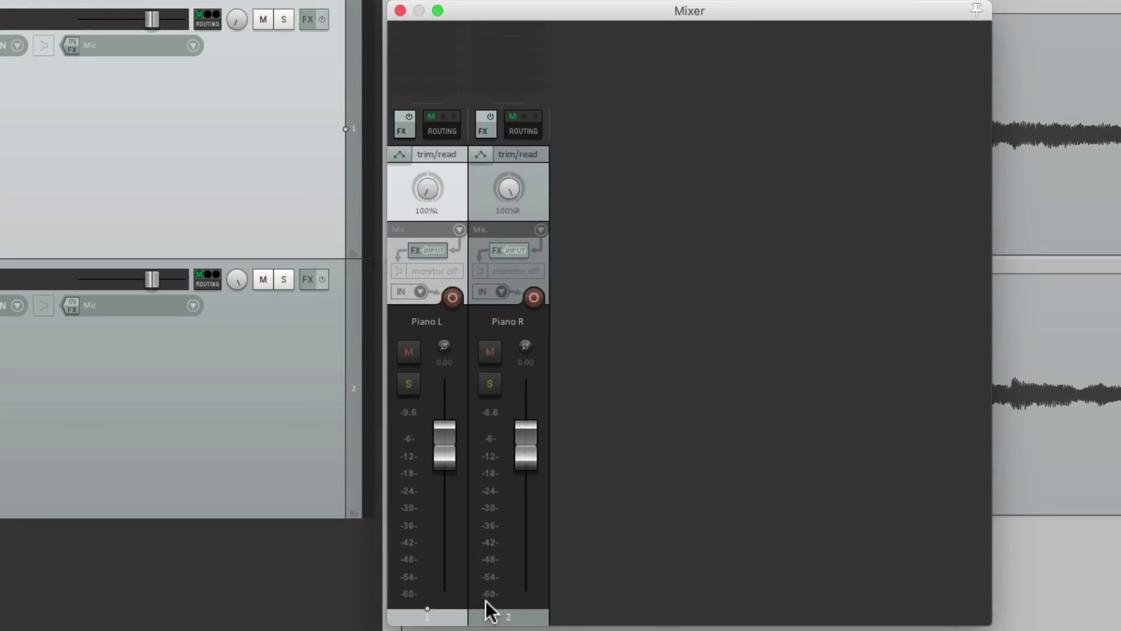
{"action": "left_click", "coordinate": [400, 11]}
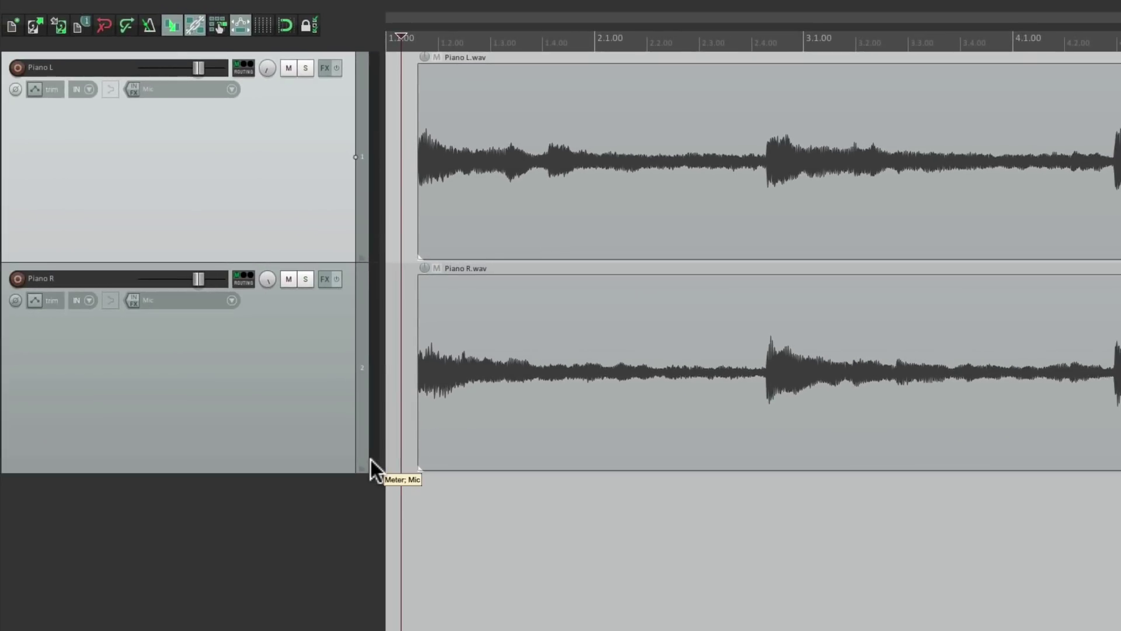
Implode the selected Piano L and Piano R items across tracks onto the Piano L track.
{"action": "left_click", "coordinate": [521, 418]}
{"action": "left_click", "coordinate": [526, 216], "text": "ctrl"}
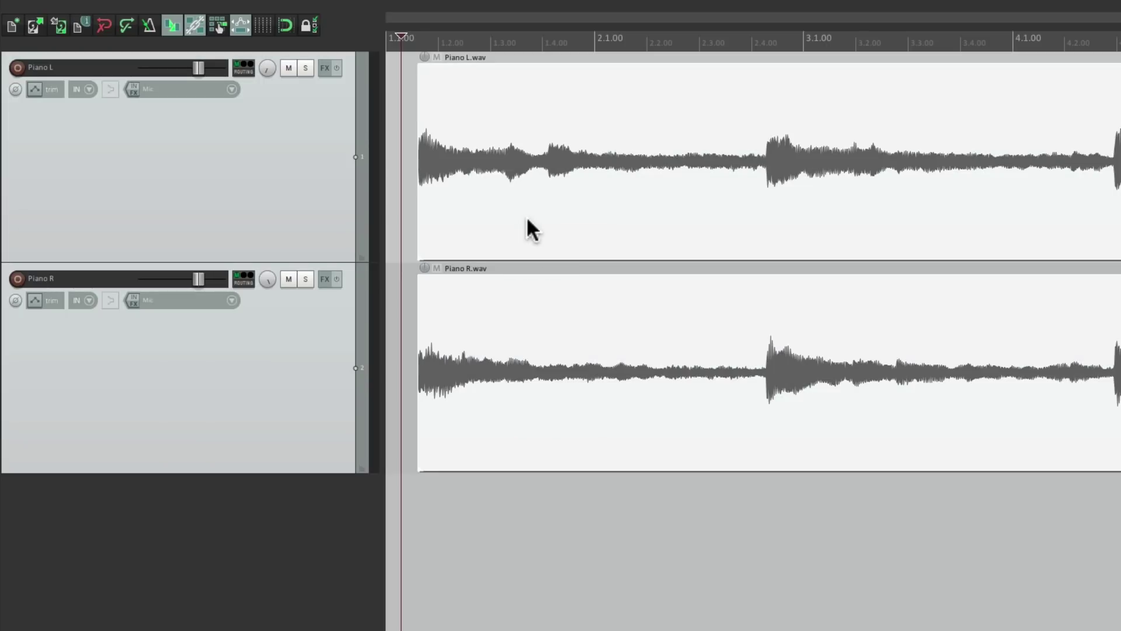
{"action": "right_click", "coordinate": [527, 220]}
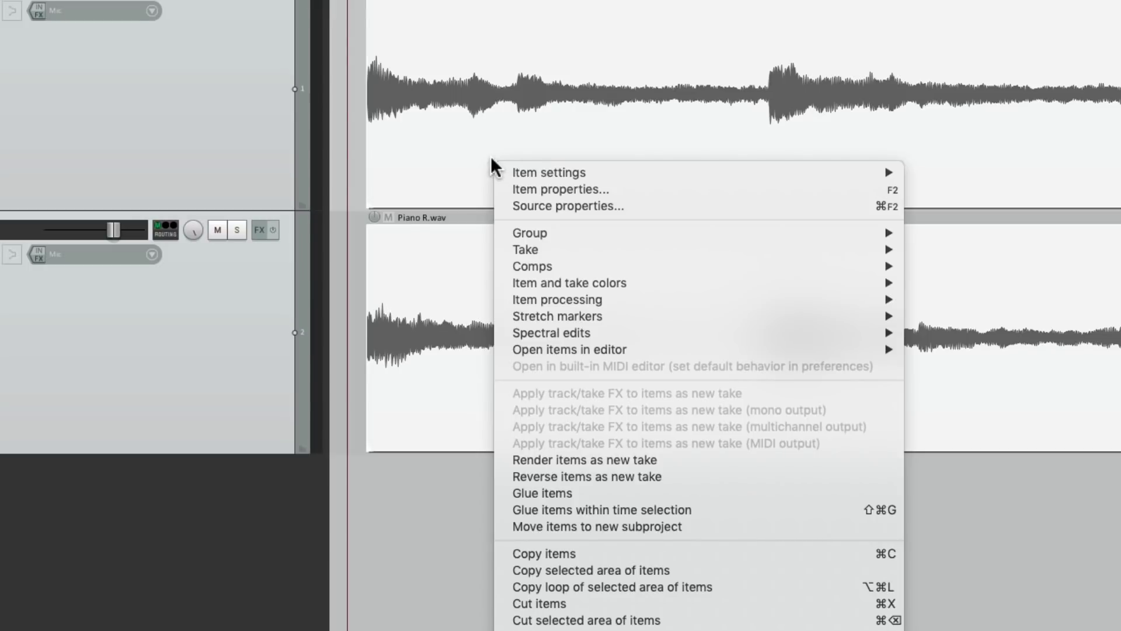
{"action": "mouse_move", "coordinate": [534, 338]}
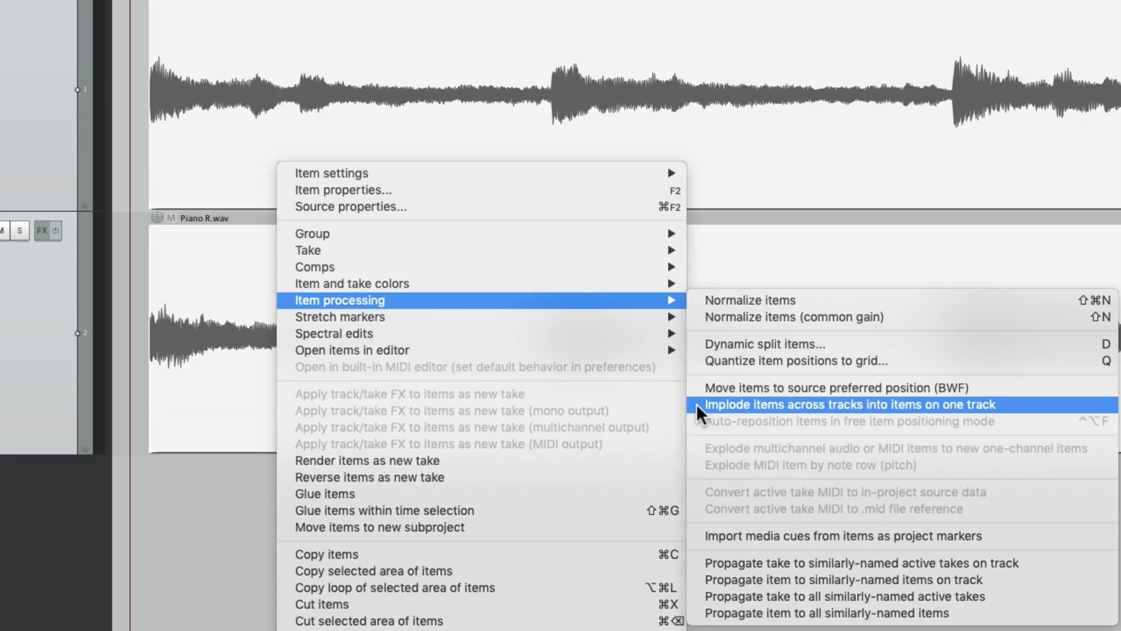
{"action": "left_click", "coordinate": [696, 404]}
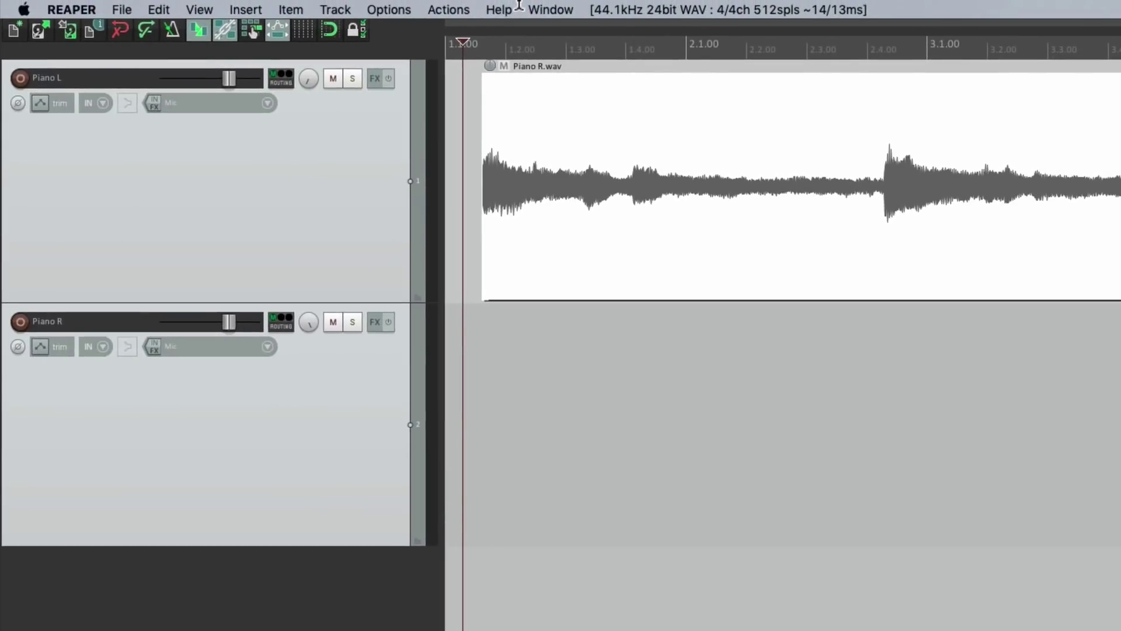
Show overlapping items in lanes, delete the empty Piano R track, and listen to the result.
{"action": "left_click", "coordinate": [388, 9]}
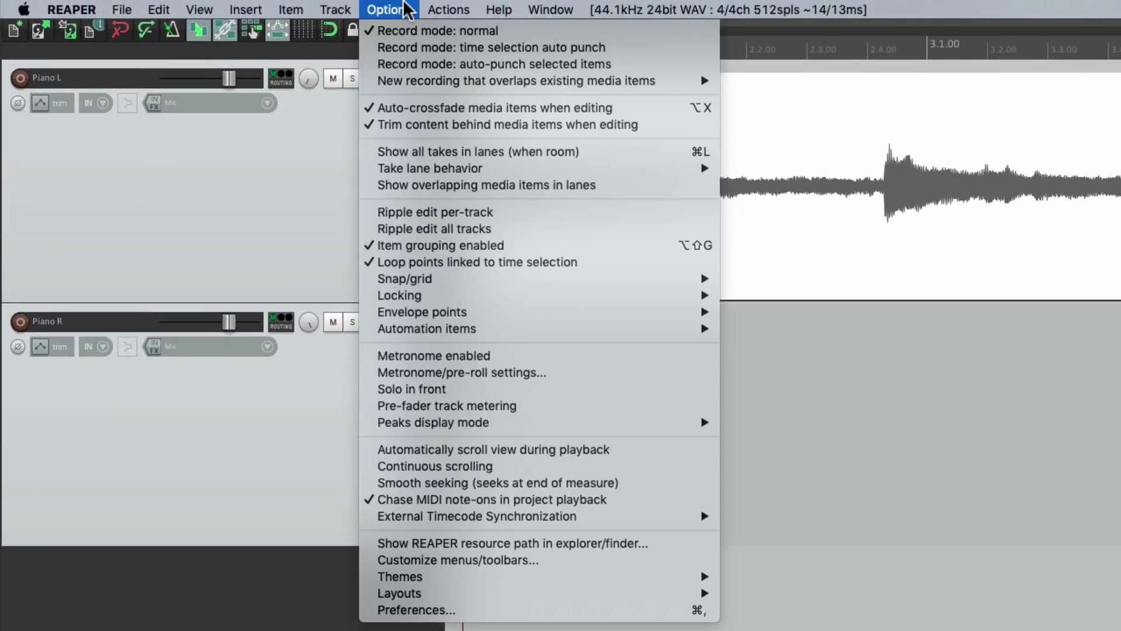
{"action": "left_click", "coordinate": [369, 182]}
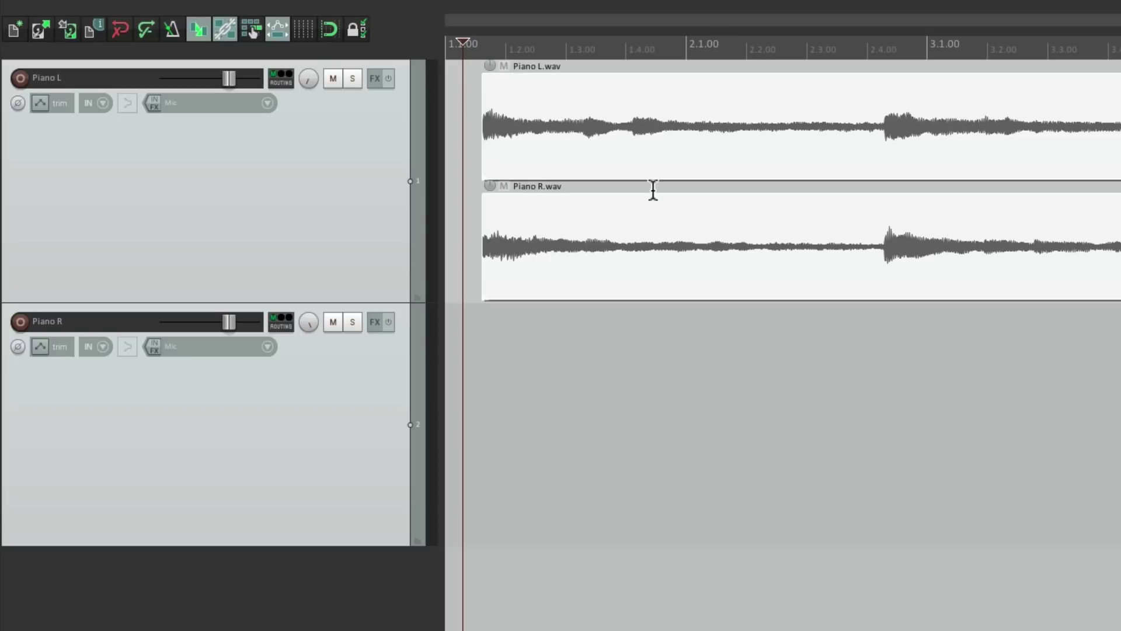
{"action": "left_click", "coordinate": [369, 414]}
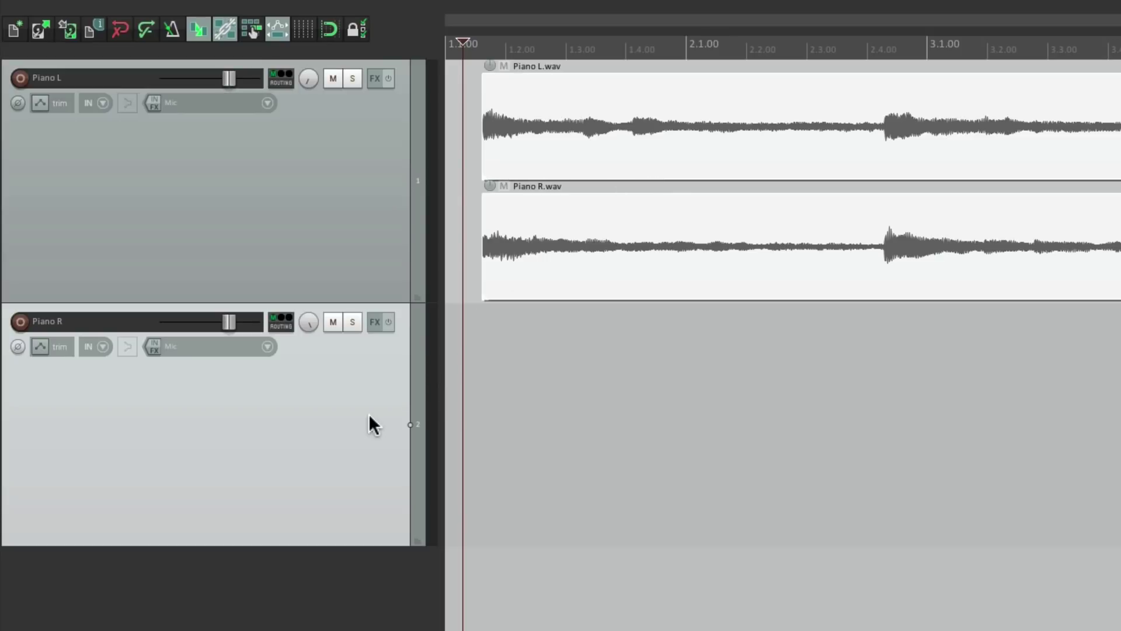
{"action": "key", "text": "Delete"}
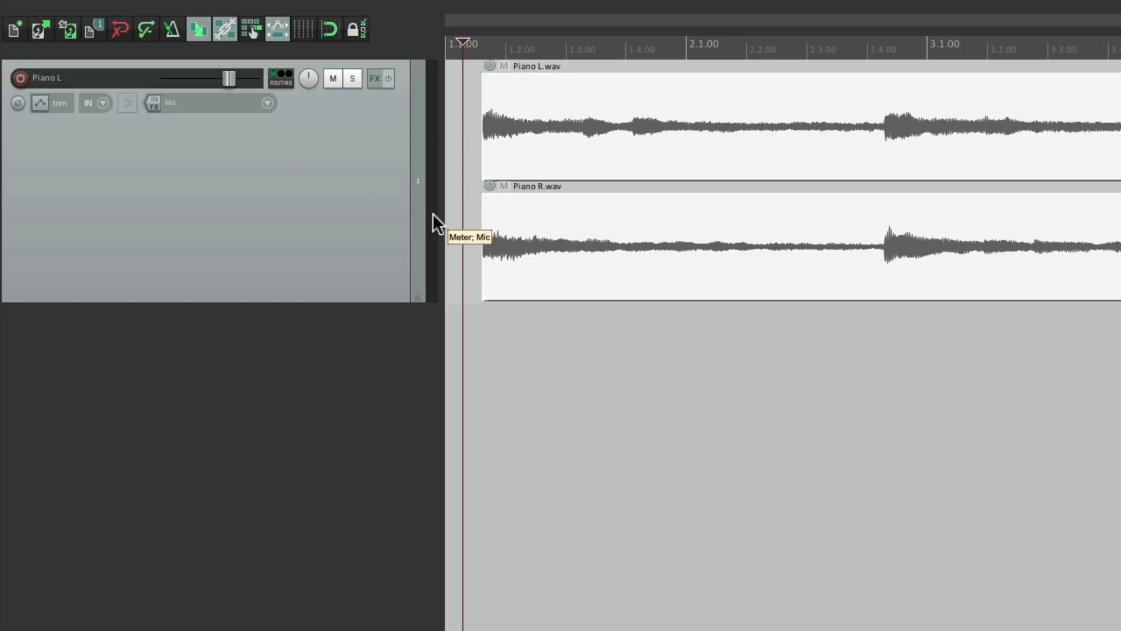
{"action": "key", "text": "space"}
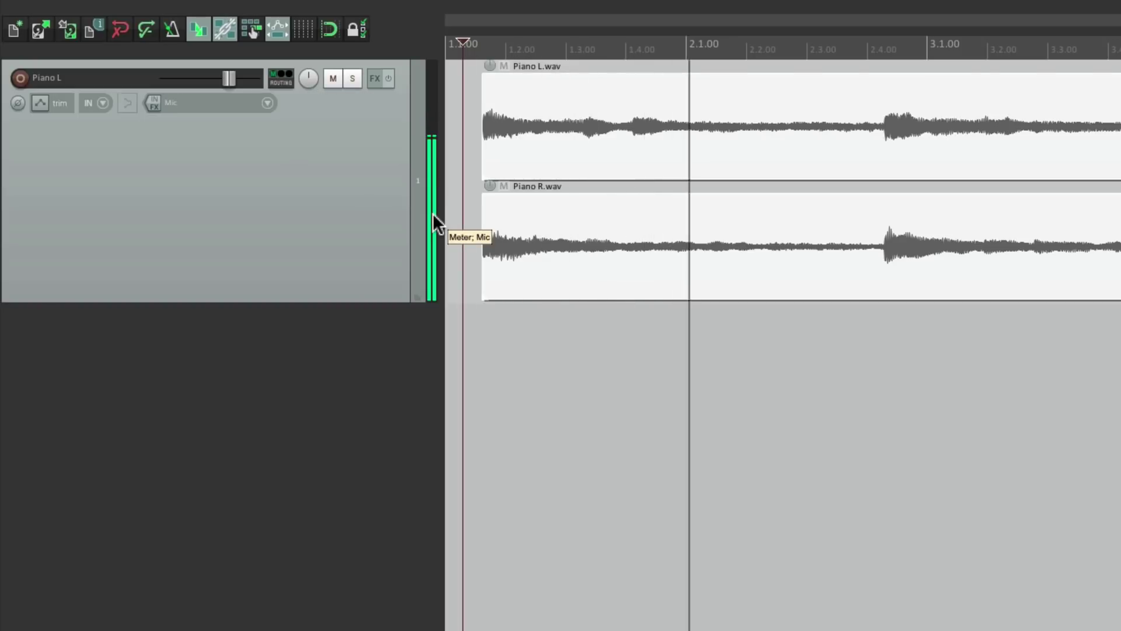
{"action": "key", "text": "space"}
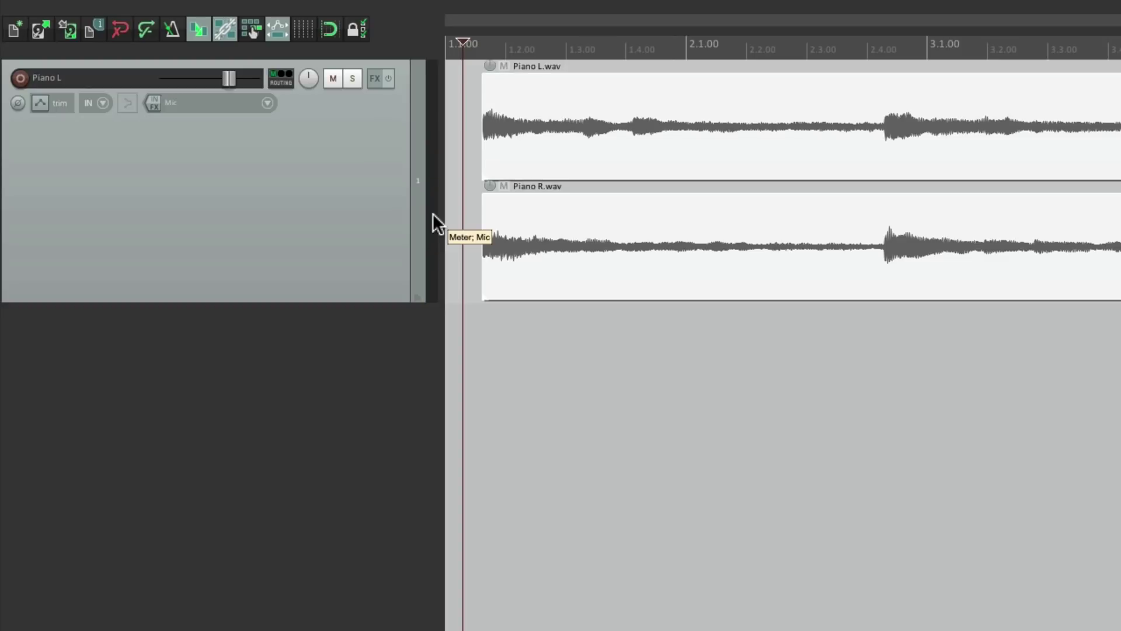
Set the Piano L take pan to 100%L and the Piano R take pan to 100%R.
{"action": "double_click", "coordinate": [562, 138]}
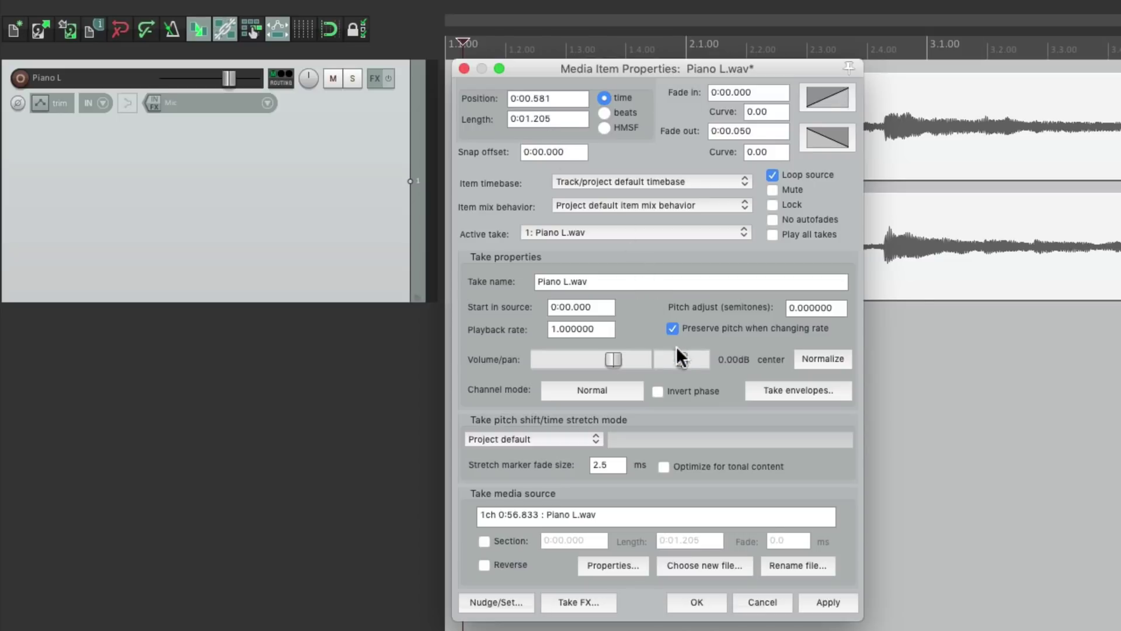
{"action": "left_click_drag", "start_coordinate": [678, 353], "coordinate": [643, 363]}
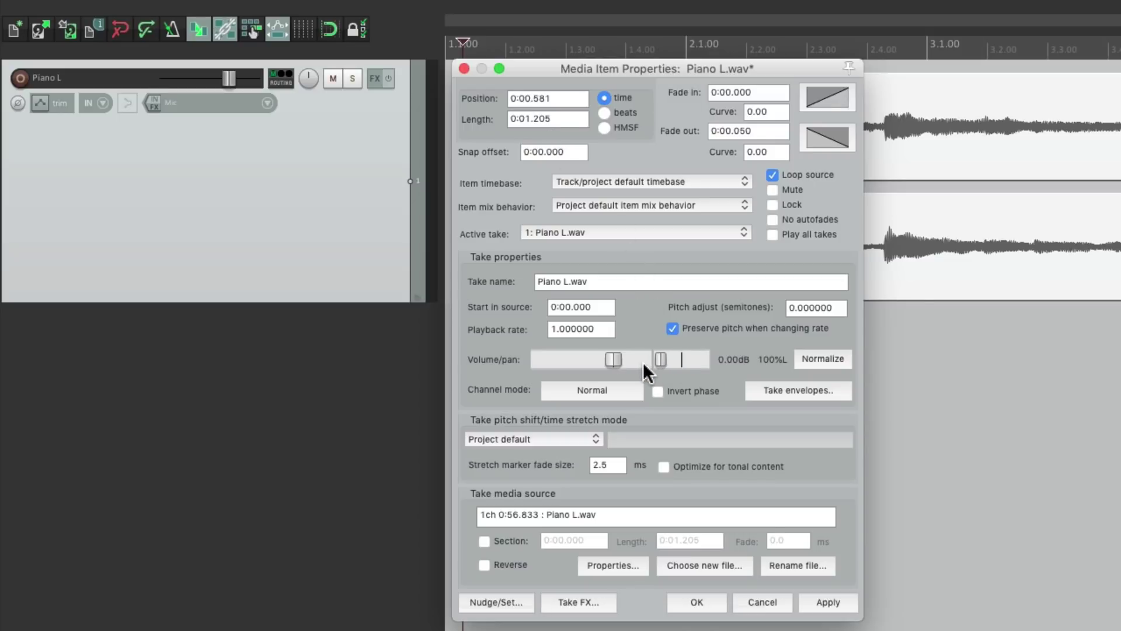
{"action": "left_click", "coordinate": [697, 602]}
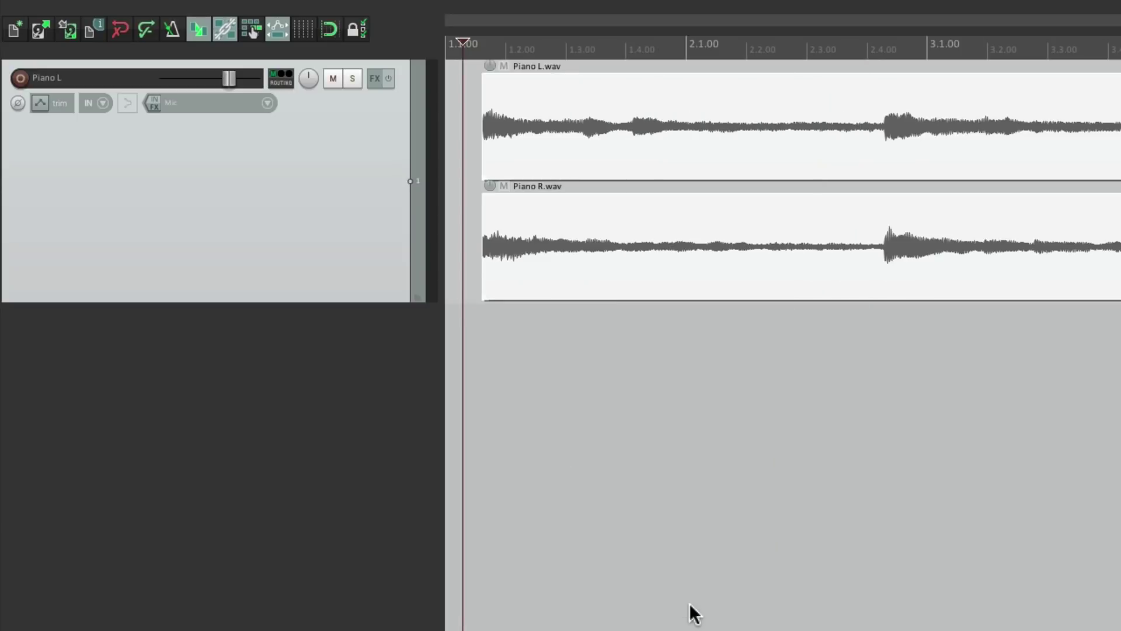
{"action": "double_click", "coordinate": [579, 264]}
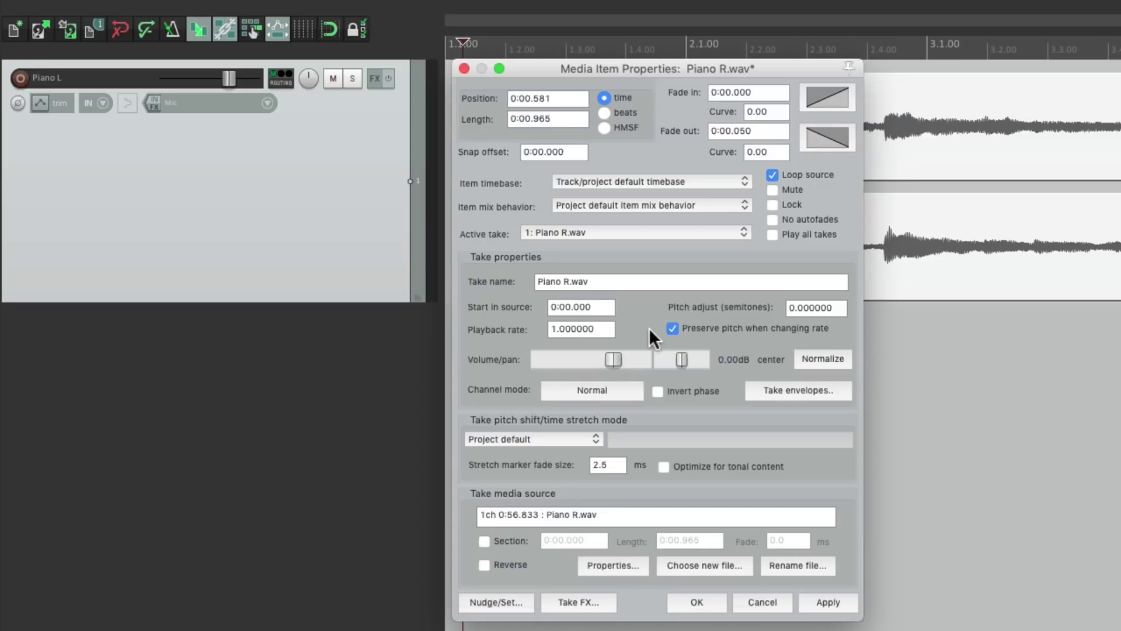
{"action": "left_click_drag", "start_coordinate": [678, 357], "coordinate": [710, 356]}
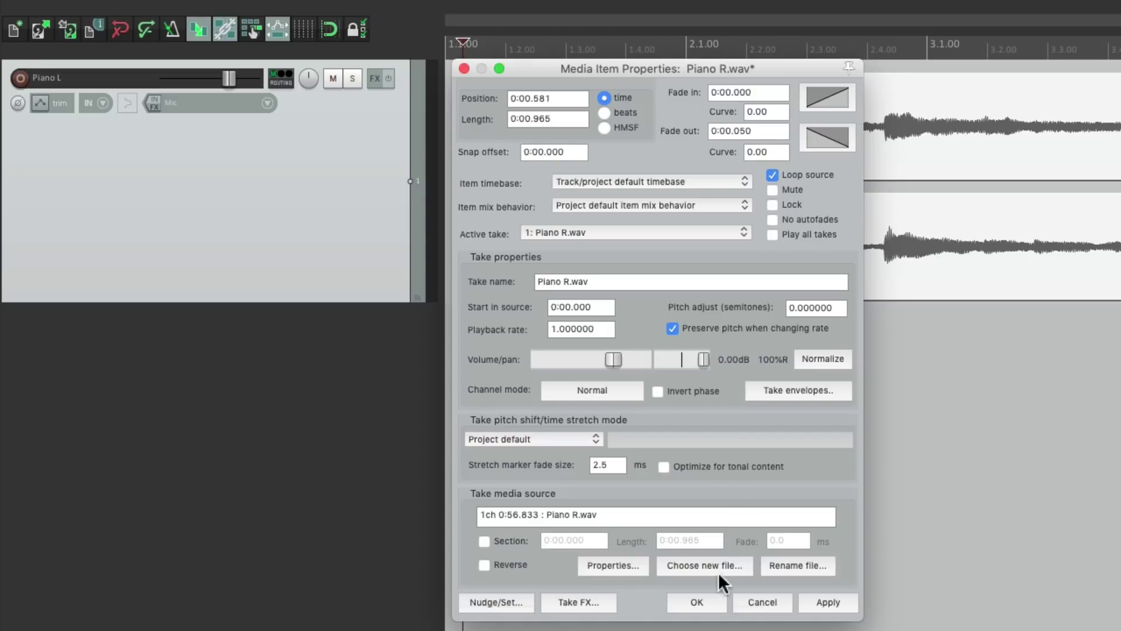
{"action": "left_click", "coordinate": [697, 602]}
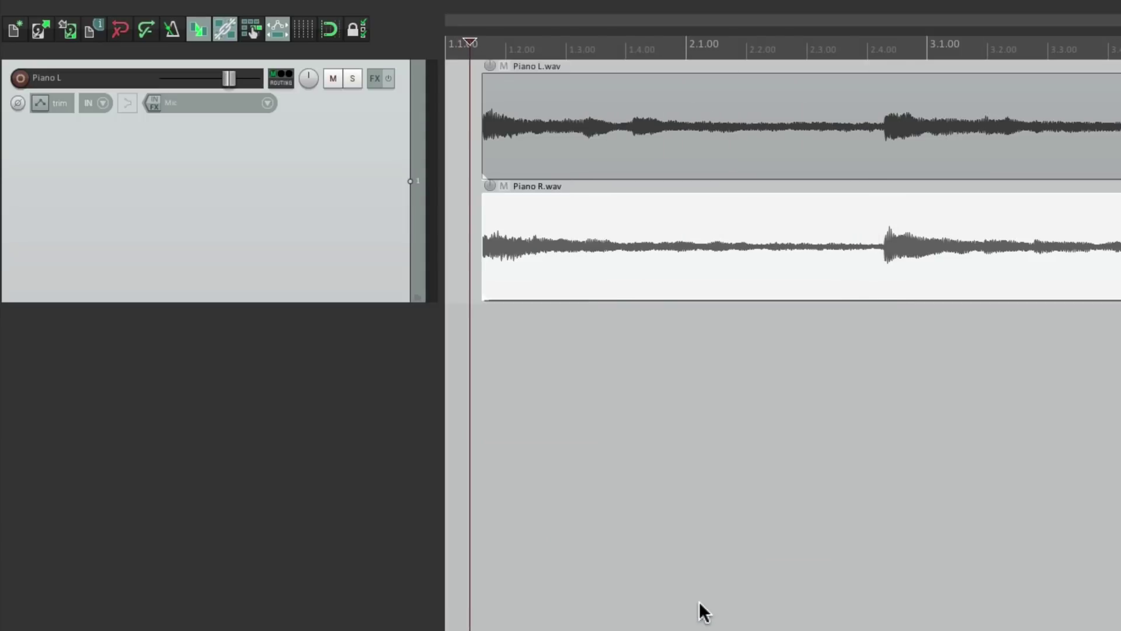
Play back the combined piano track to check the take panning.
{"action": "left_click", "coordinate": [476, 379]}
{"action": "key", "text": "space"}
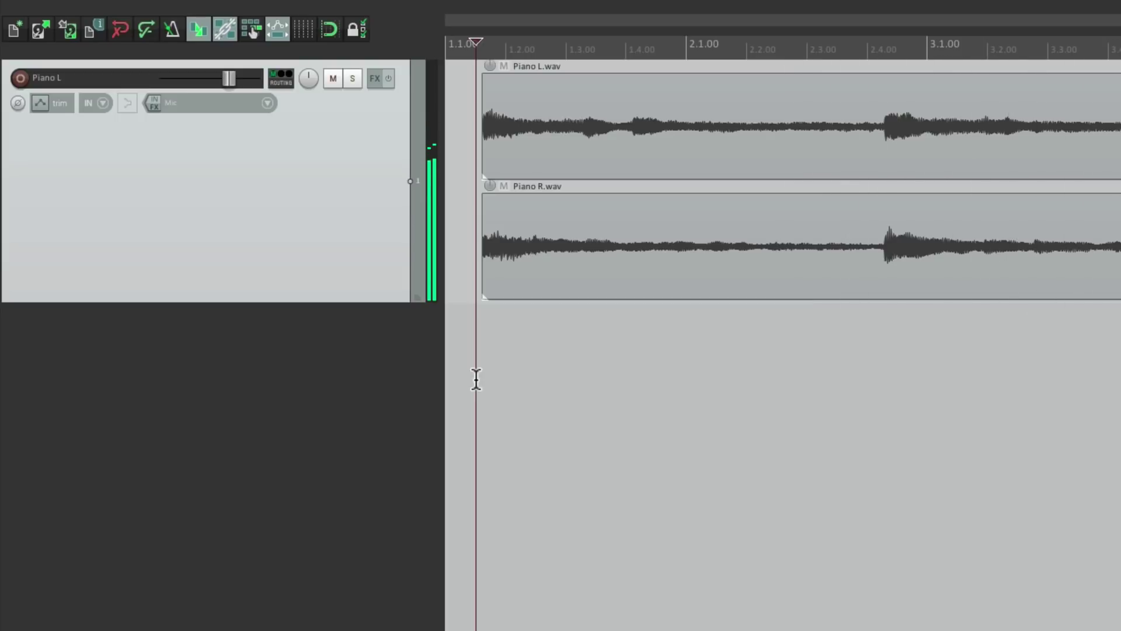
{"action": "key", "text": "space"}
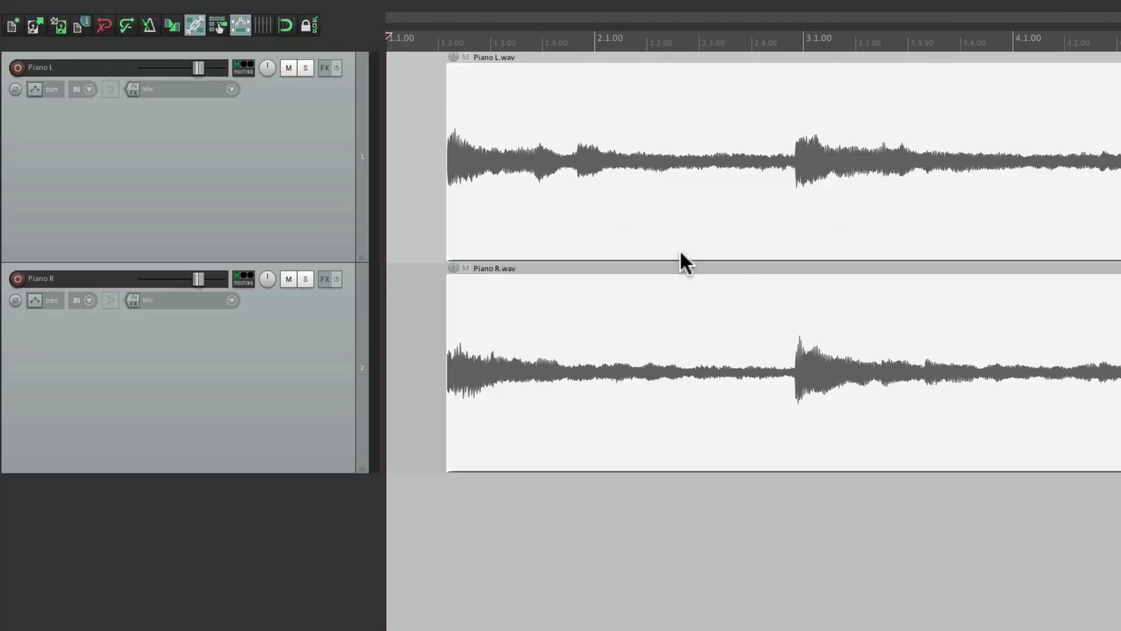
Import the piano files onto separate tracks, pan Piano L hard left and Piano R hard right, and listen.
{"action": "left_click", "coordinate": [403, 393]}
{"action": "left_click_drag", "start_coordinate": [268, 66], "coordinate": [265, 153]}
{"action": "left_click_drag", "start_coordinate": [266, 270], "coordinate": [275, 300]}
{"action": "key", "text": "space"}
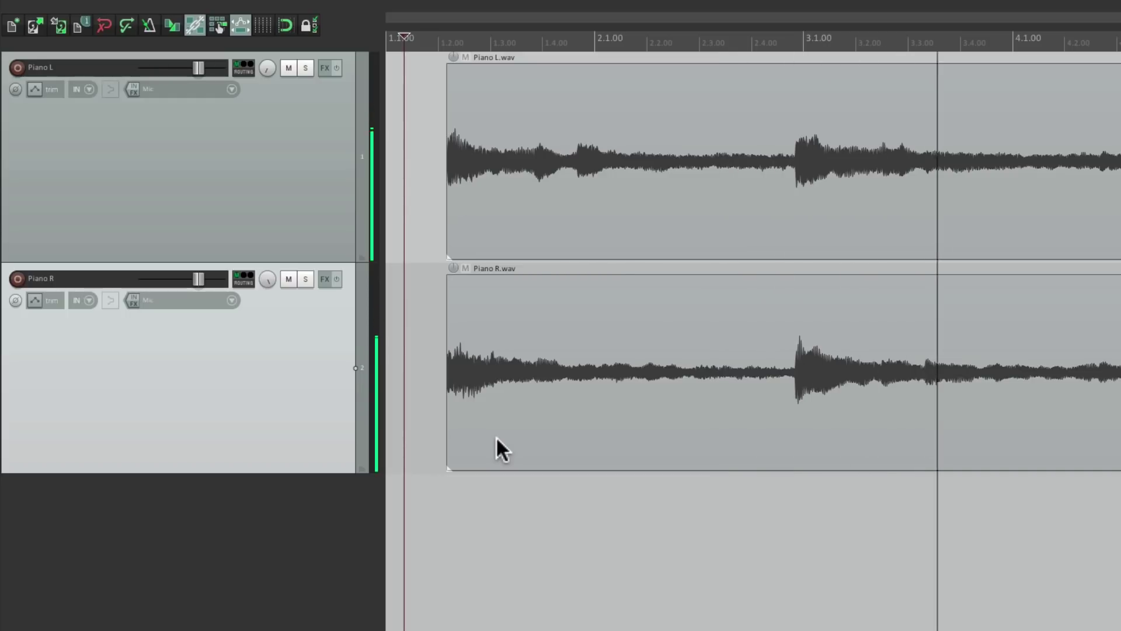
{"action": "key", "text": "space"}
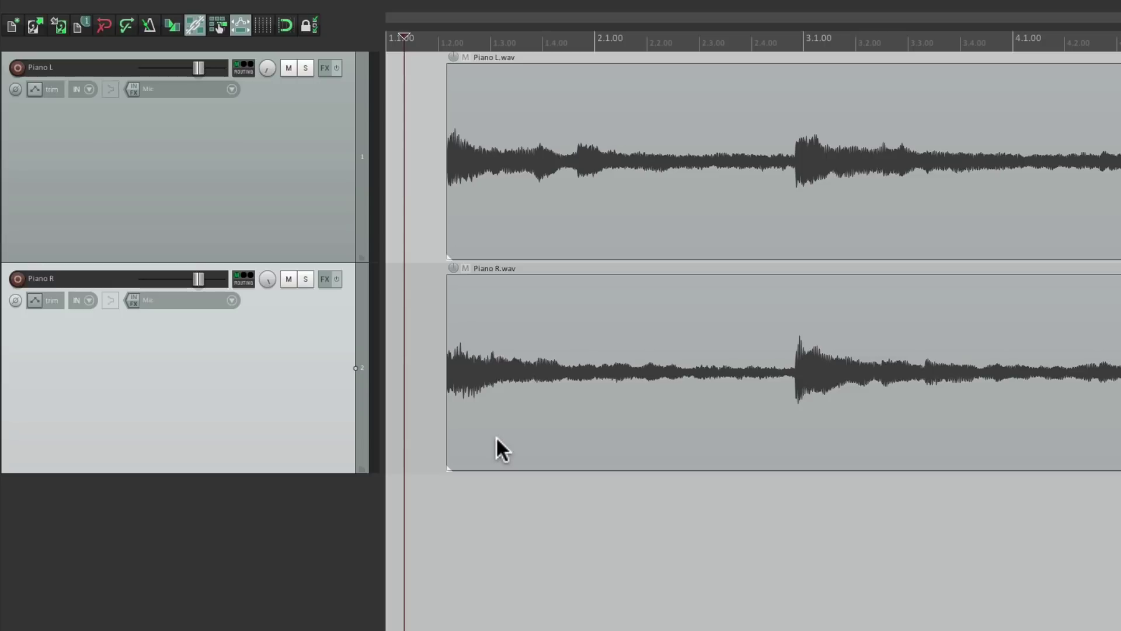
Split the piano item with S, then add a new top track named 'Piano'.
{"action": "key", "text": "s"}
{"action": "key", "text": "s"}
{"action": "key", "text": "s"}
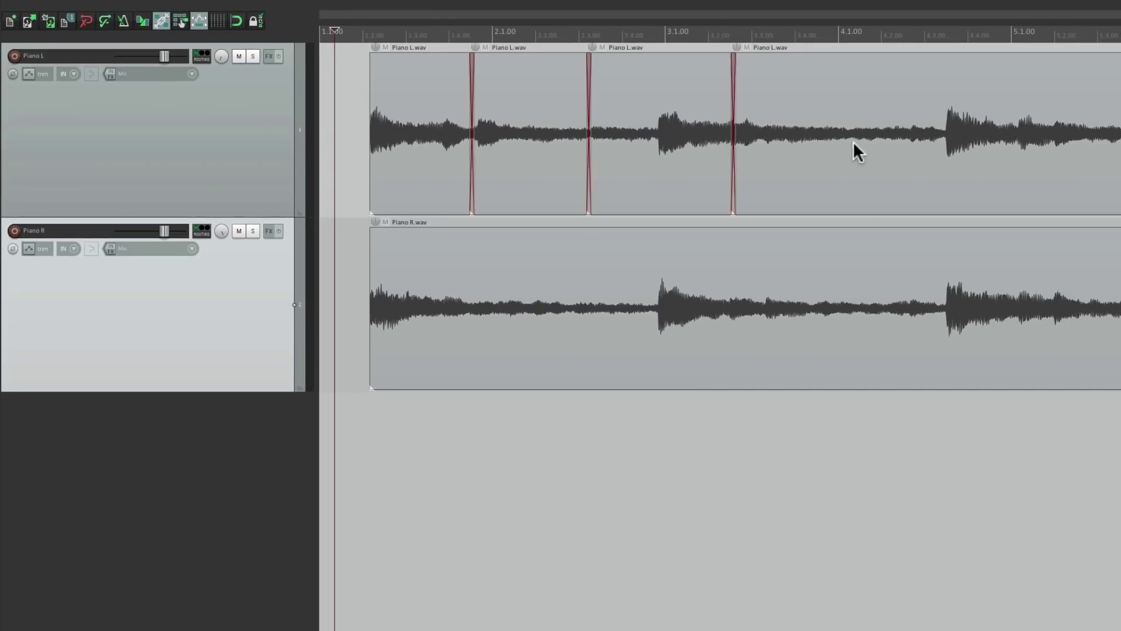
{"action": "key", "text": "s"}
{"action": "key", "text": "s"}
{"action": "key", "text": "s"}
{"action": "key", "text": "s"}
{"action": "key", "text": "s"}
{"action": "key", "text": "s"}
{"action": "key", "text": "s"}
{"action": "key", "text": "s"}
{"action": "key", "text": "s"}
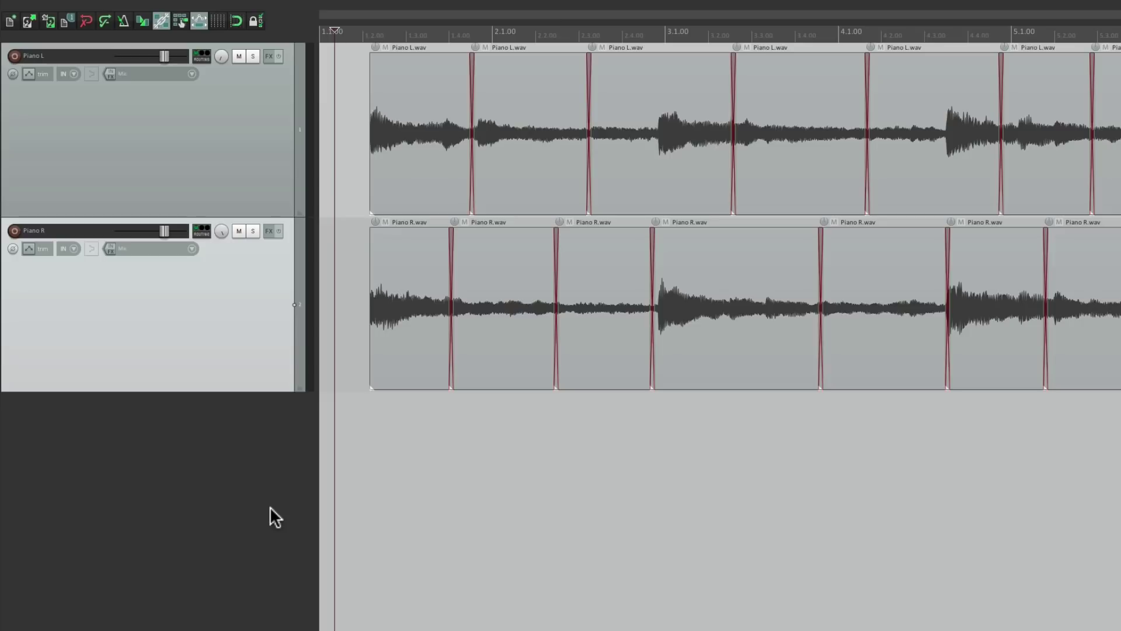
{"action": "double_click", "coordinate": [220, 480]}
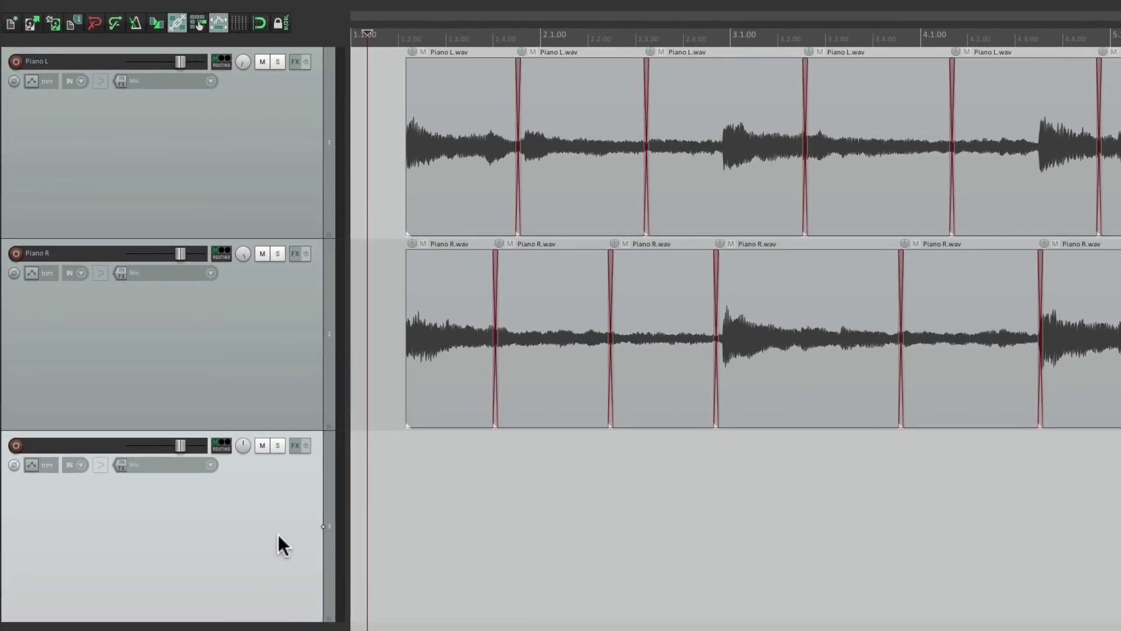
{"action": "left_click_drag", "start_coordinate": [254, 486], "coordinate": [248, 111]}
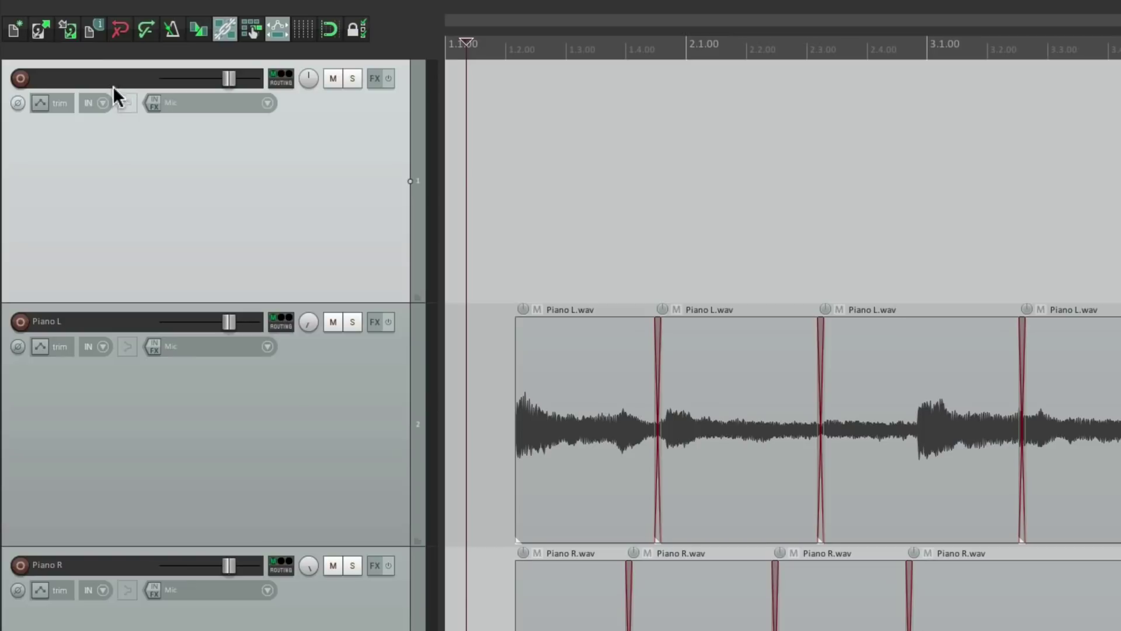
{"action": "double_click", "coordinate": [91, 62]}
{"action": "type", "text": "Piano"}
{"action": "key", "text": "Return"}
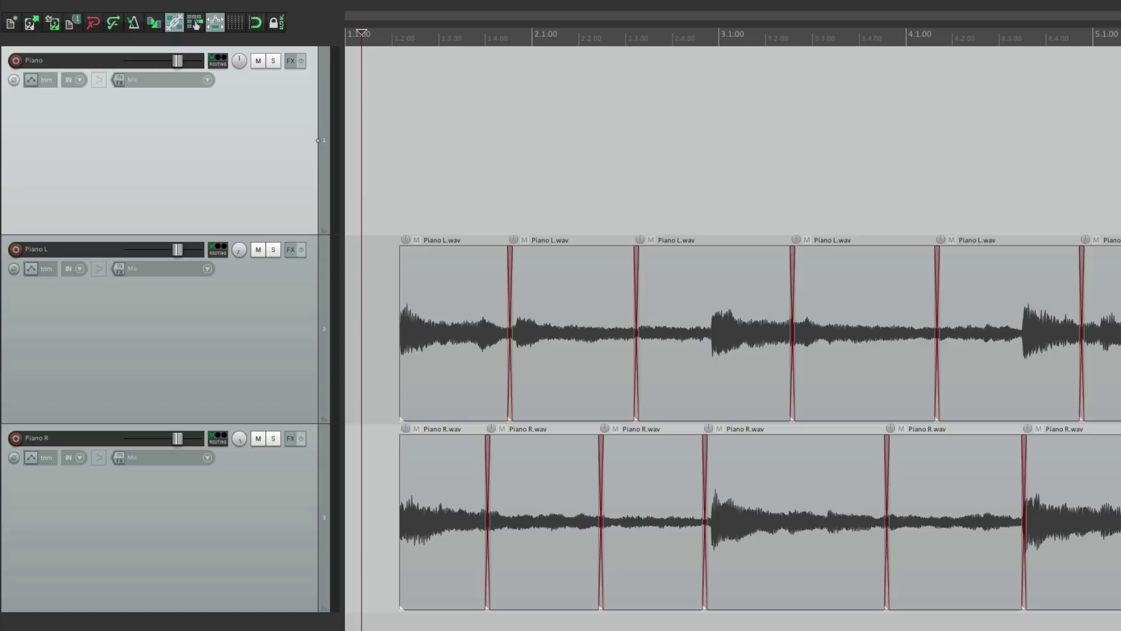
Enable free item positioning on the Piano track, then select the Piano L track.
{"action": "right_click", "coordinate": [204, 143]}
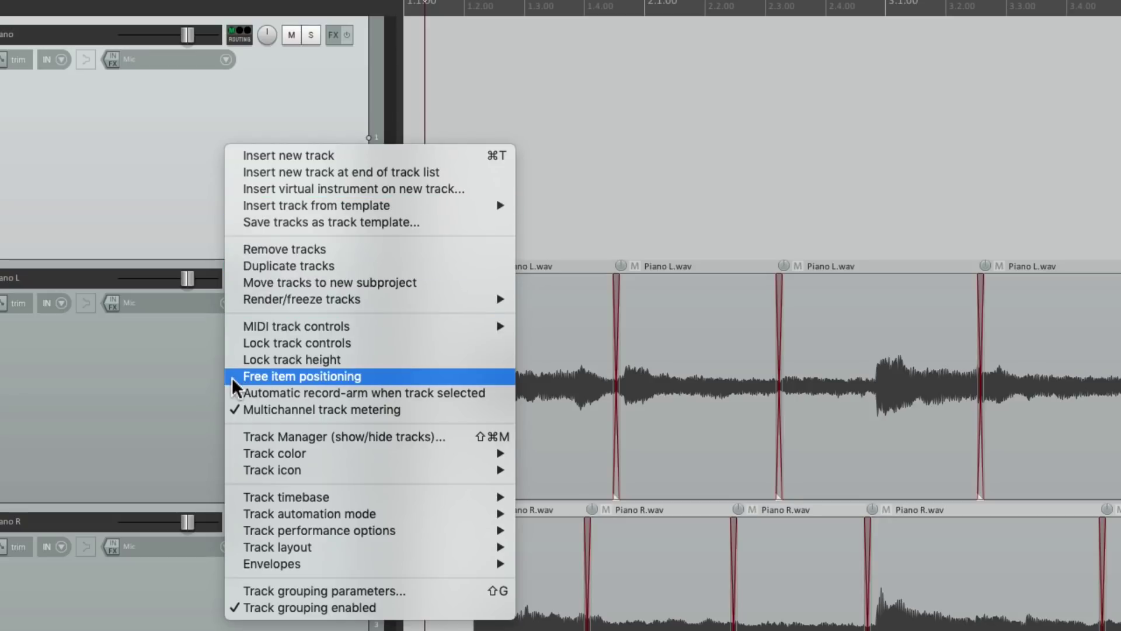
{"action": "left_click", "coordinate": [232, 378]}
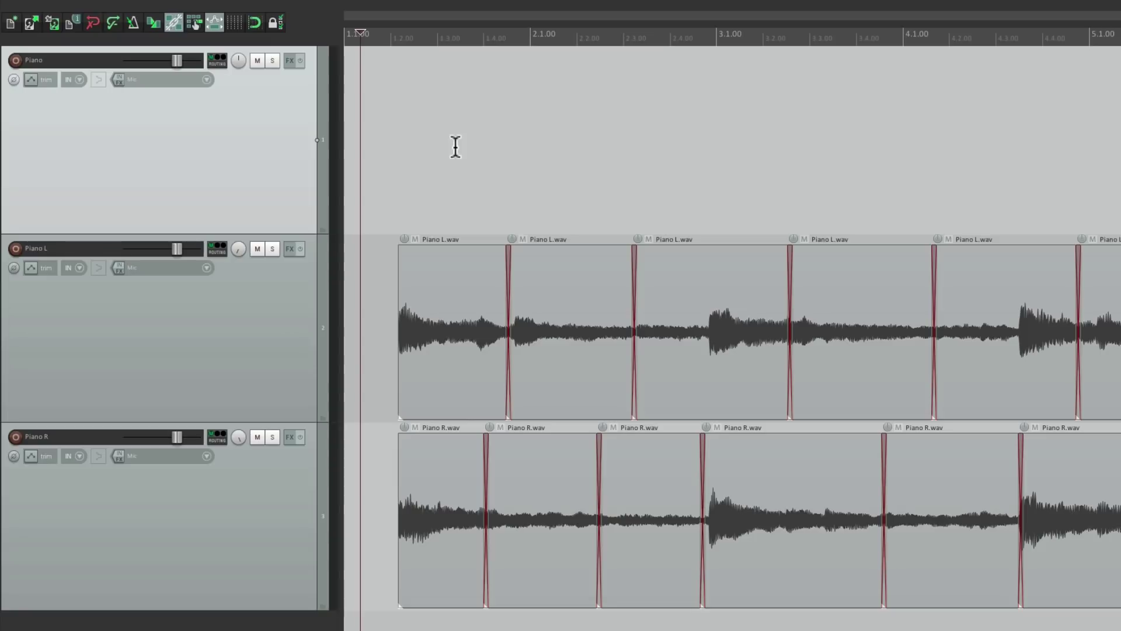
{"action": "left_click", "coordinate": [282, 314]}
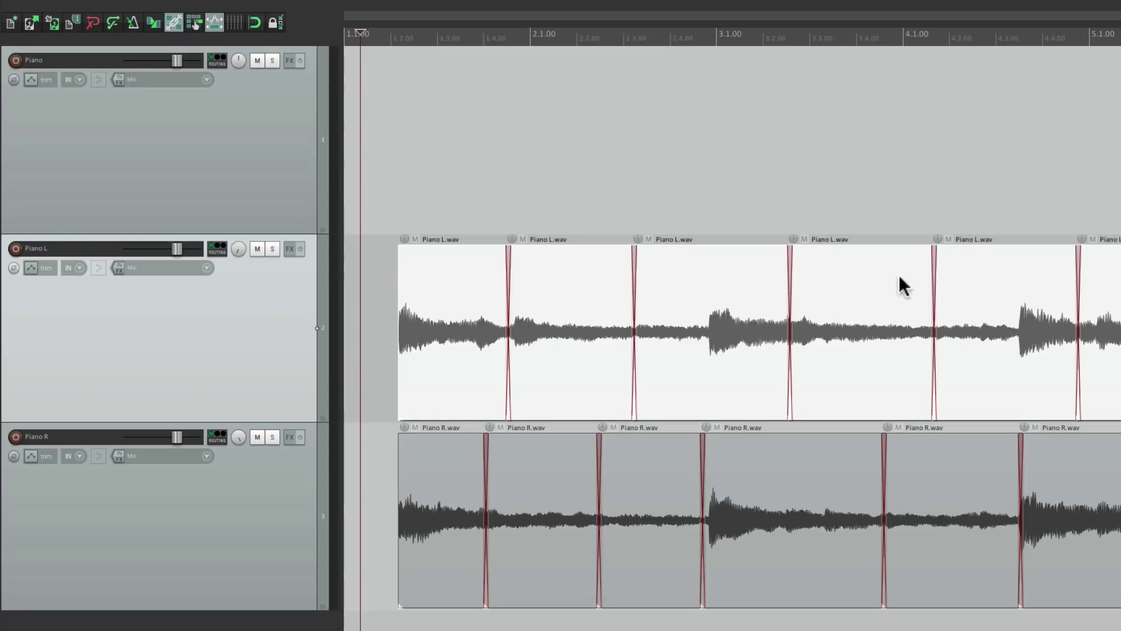
Set the take pan of the selected Piano L items to 100%L.
{"action": "double_click", "coordinate": [460, 349]}
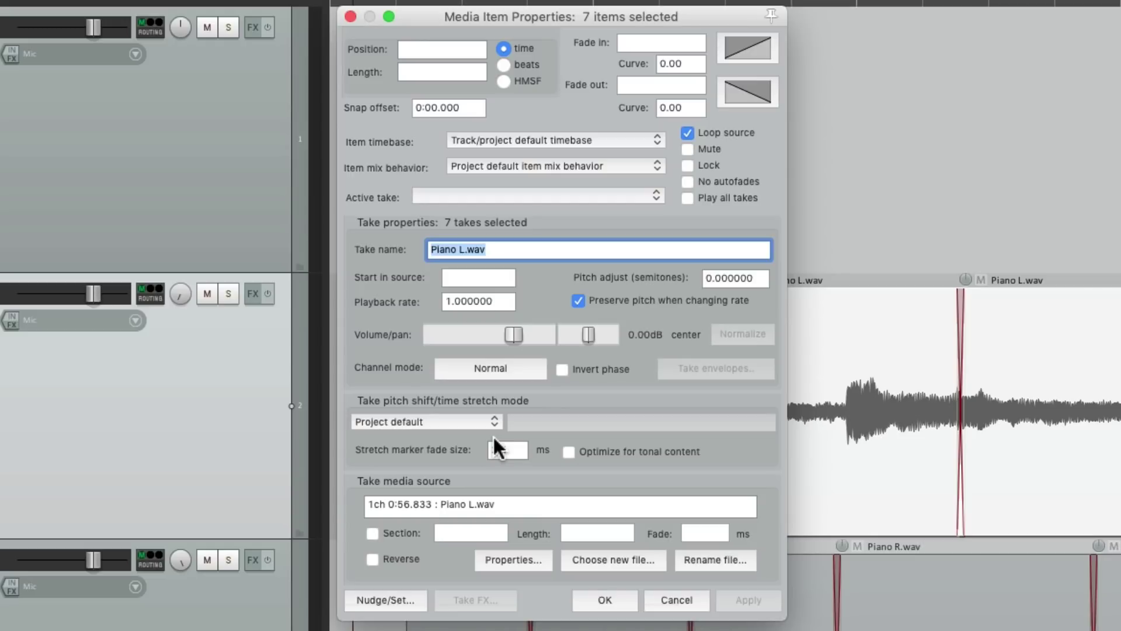
{"action": "left_click_drag", "start_coordinate": [589, 333], "coordinate": [510, 335]}
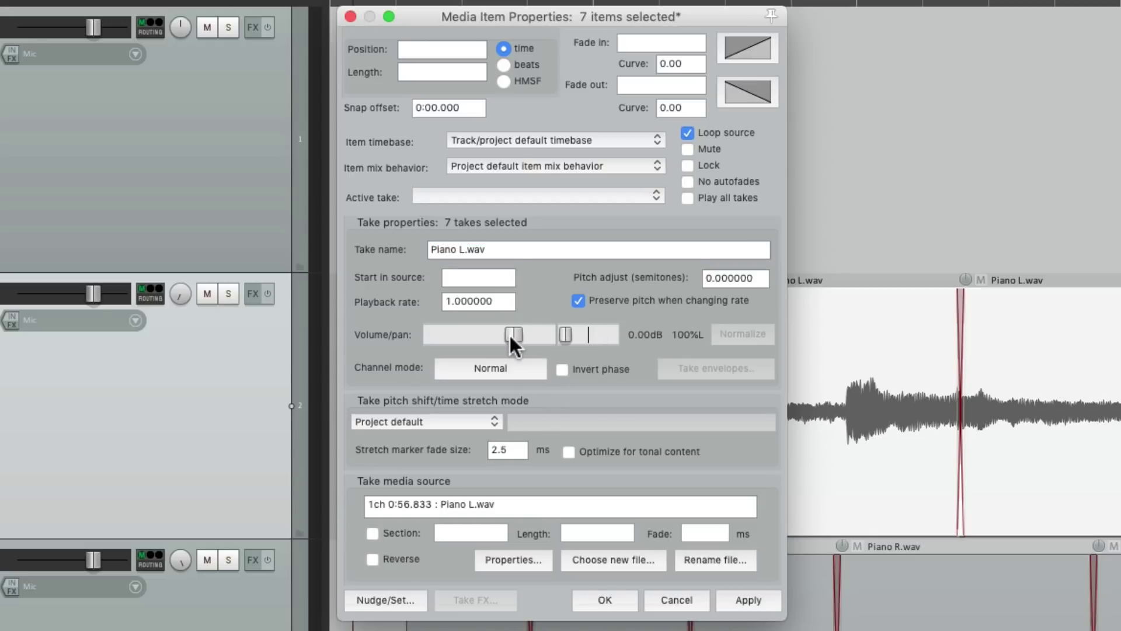
{"action": "left_click", "coordinate": [608, 593]}
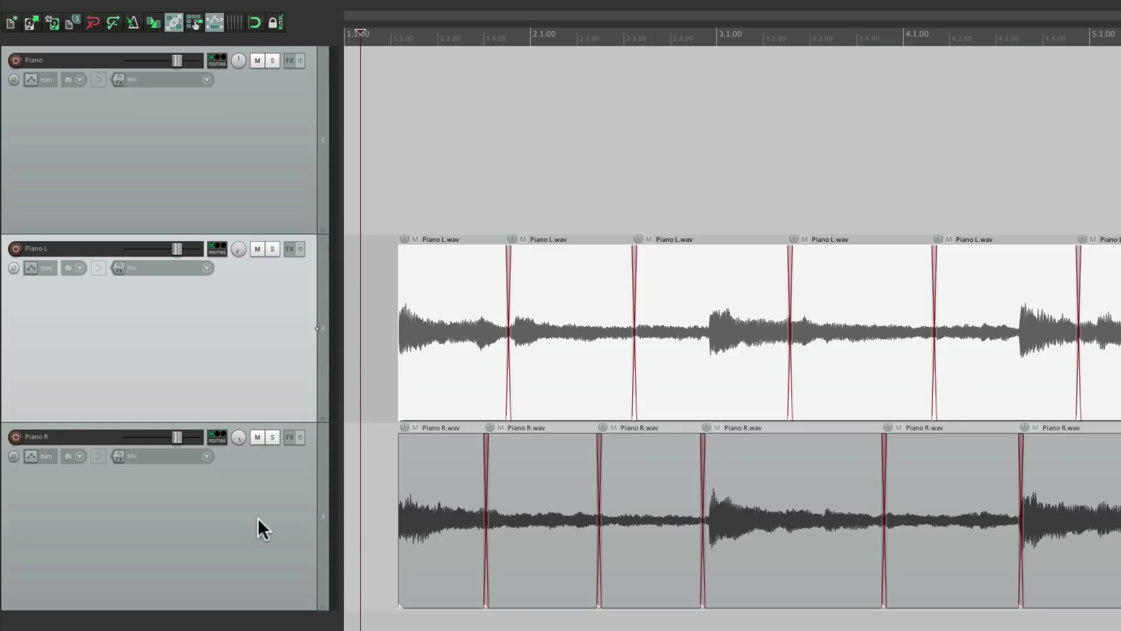
Select all Piano R items and set their take pan to 100%R.
{"action": "double_click", "coordinate": [261, 519]}
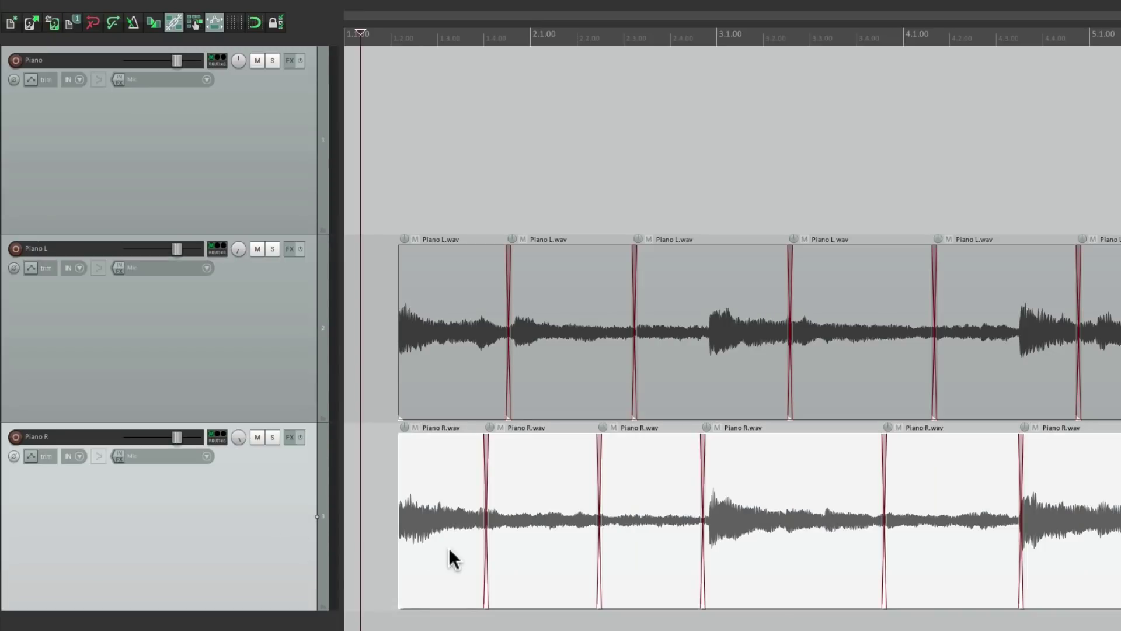
{"action": "double_click", "coordinate": [449, 548]}
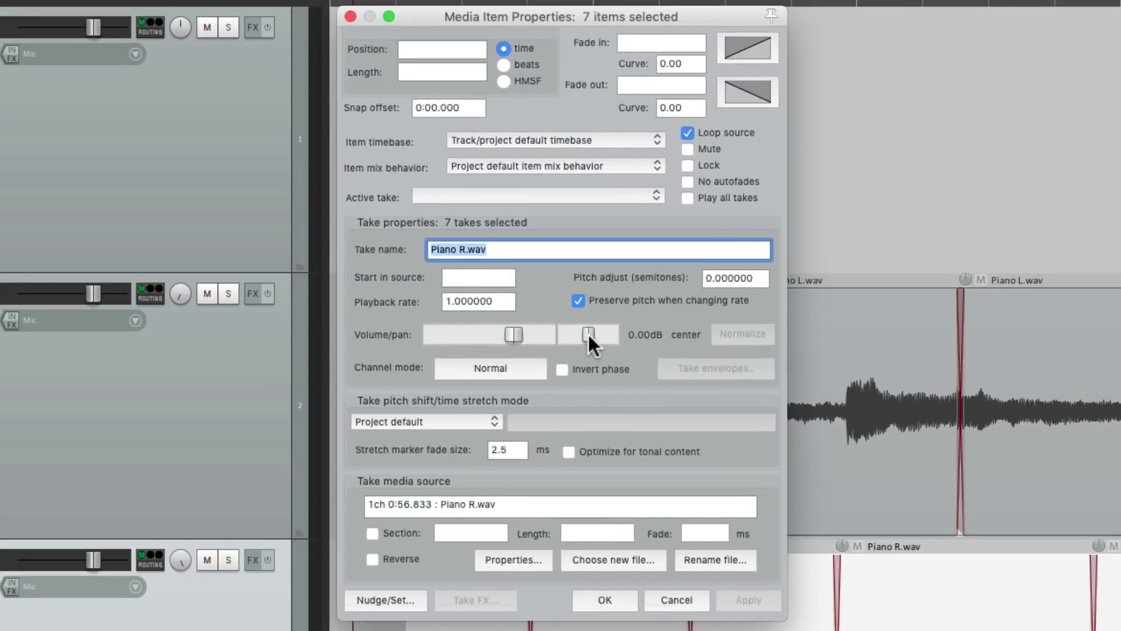
{"action": "left_click_drag", "start_coordinate": [587, 332], "coordinate": [642, 335]}
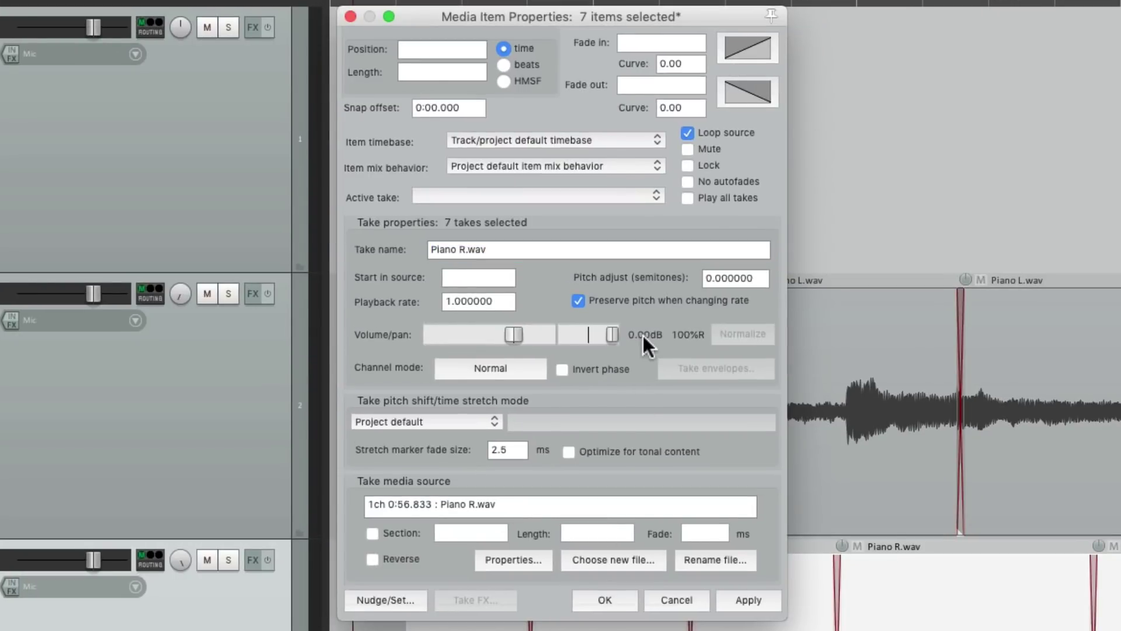
{"action": "left_click", "coordinate": [603, 600]}
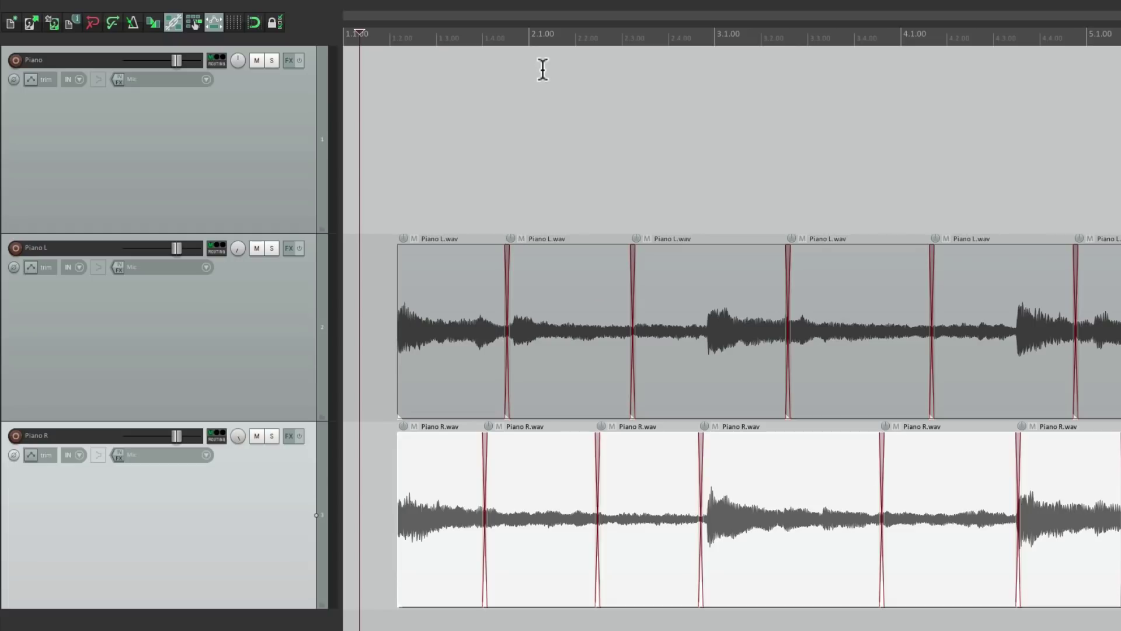
{"action": "double_click", "coordinate": [275, 331]}
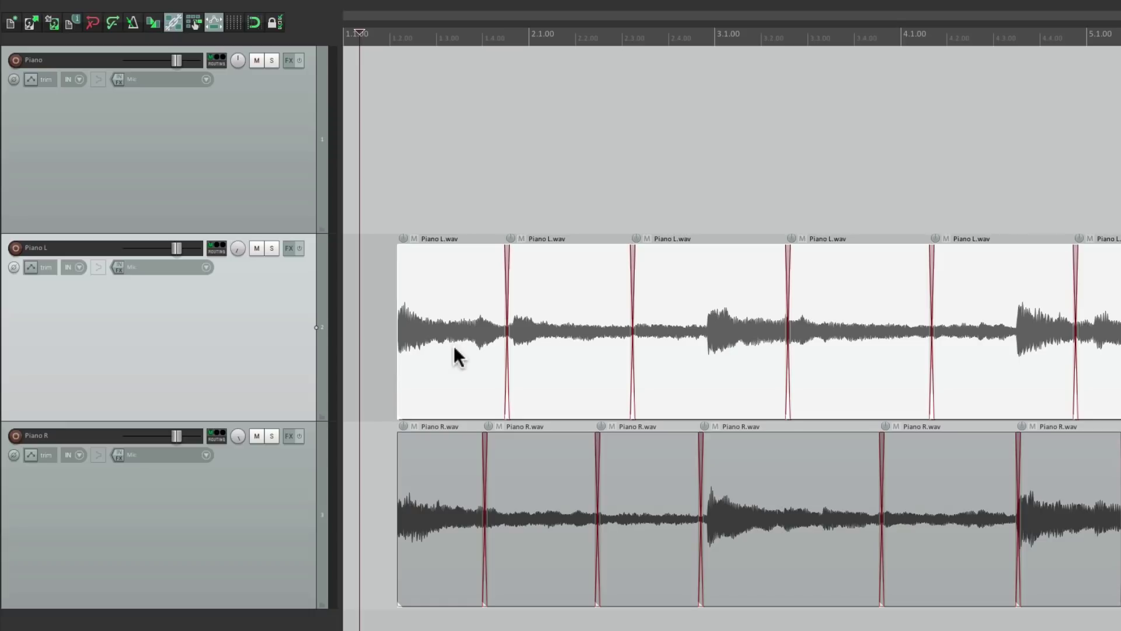
{"action": "left_click_drag", "start_coordinate": [453, 347], "coordinate": [468, 175]}
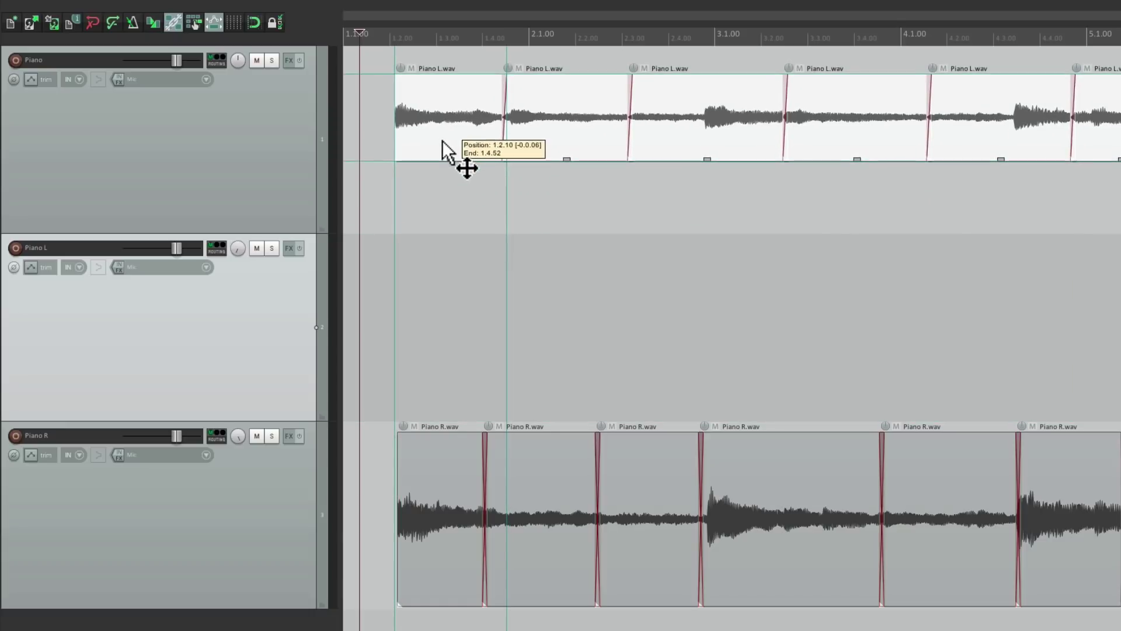
{"action": "left_click_drag", "start_coordinate": [442, 141], "coordinate": [524, 145]}
{"action": "key", "text": "ctrl+z"}
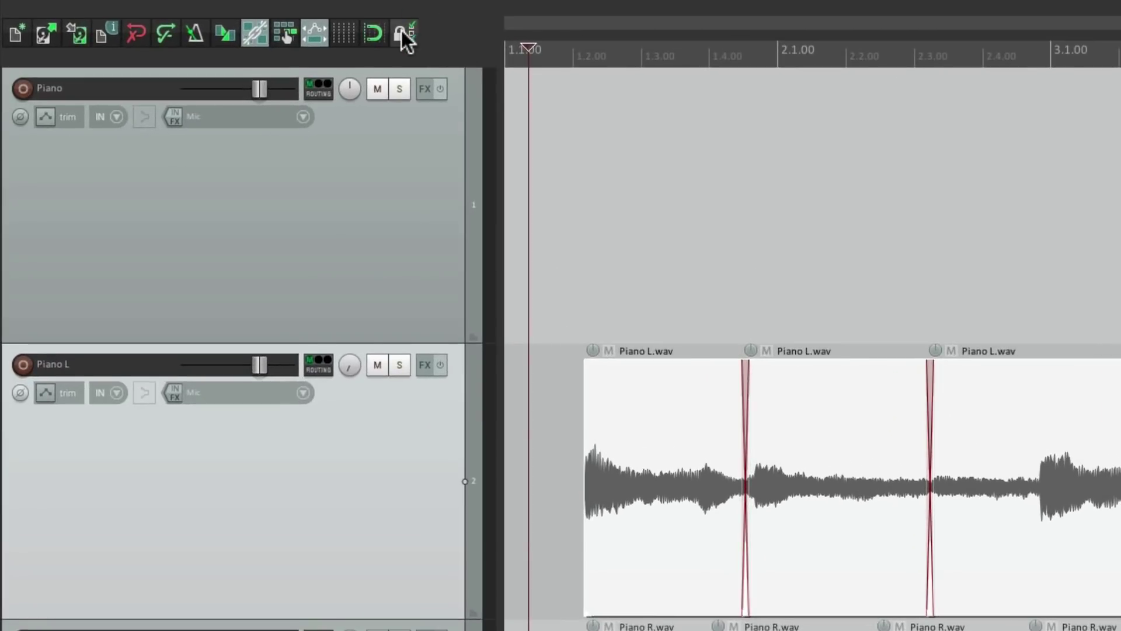
Enable locking against item left/right movement, then move the Piano L items onto the Piano track.
{"action": "right_click", "coordinate": [400, 31]}
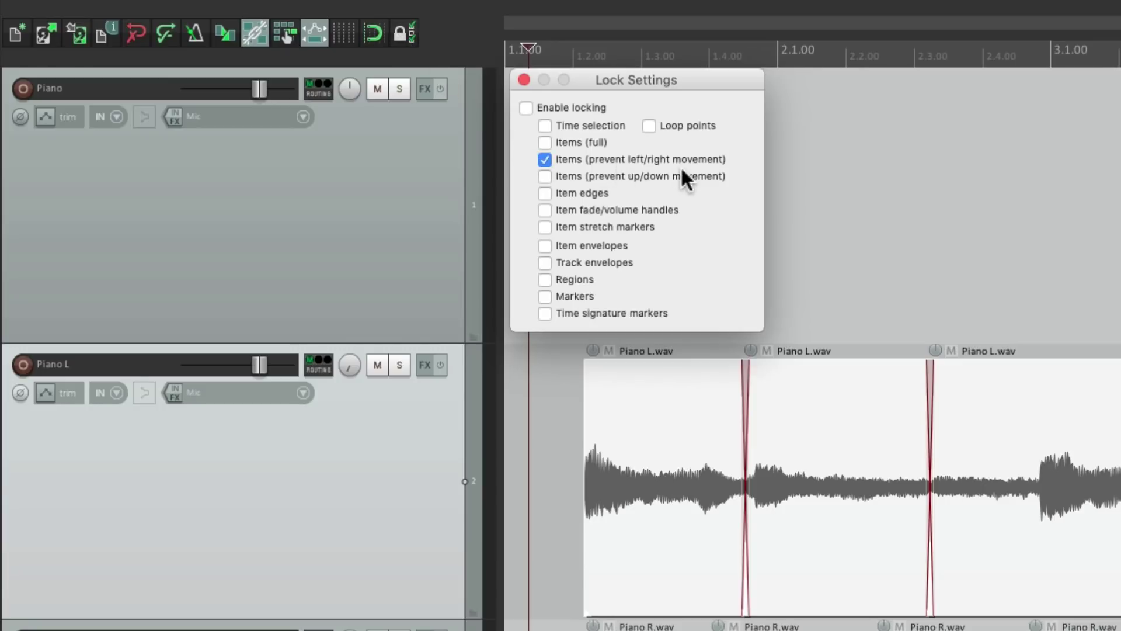
{"action": "left_click", "coordinate": [525, 107]}
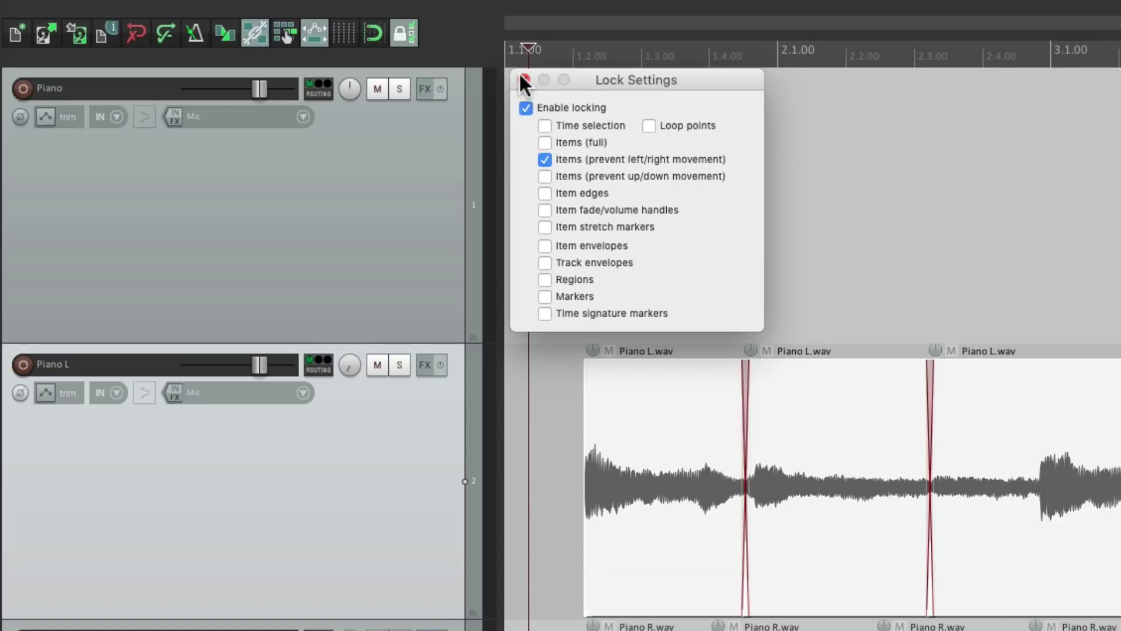
{"action": "left_click", "coordinate": [524, 79]}
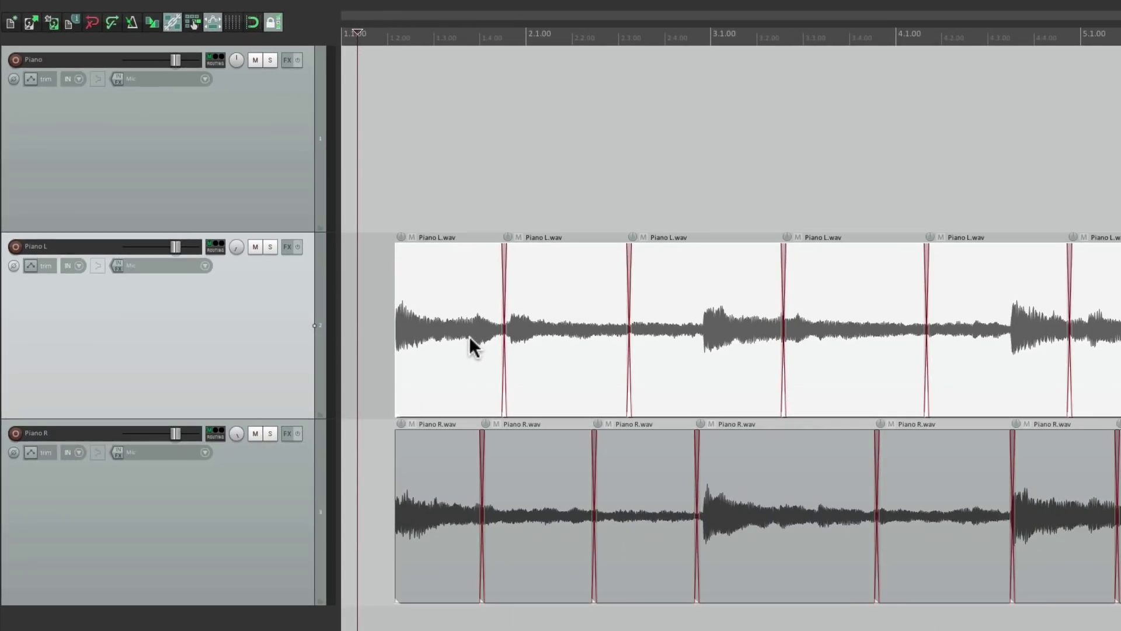
{"action": "left_click_drag", "start_coordinate": [468, 335], "coordinate": [450, 116]}
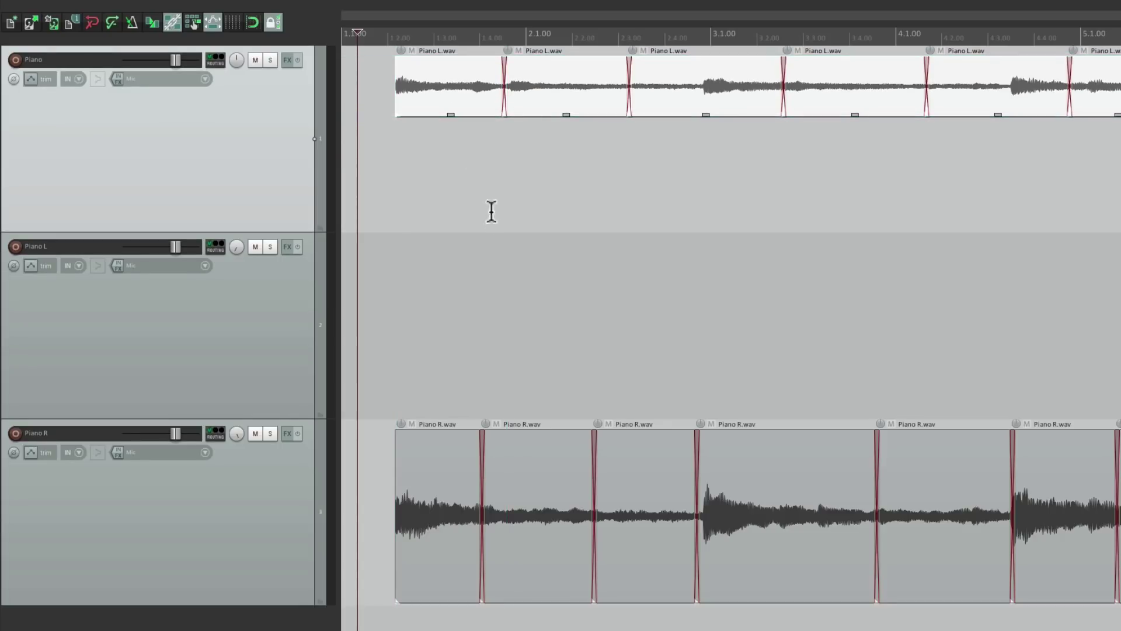
Move all Piano R items onto the Piano track beneath Piano L.
{"action": "left_click", "coordinate": [248, 516]}
{"action": "double_click", "coordinate": [248, 516]}
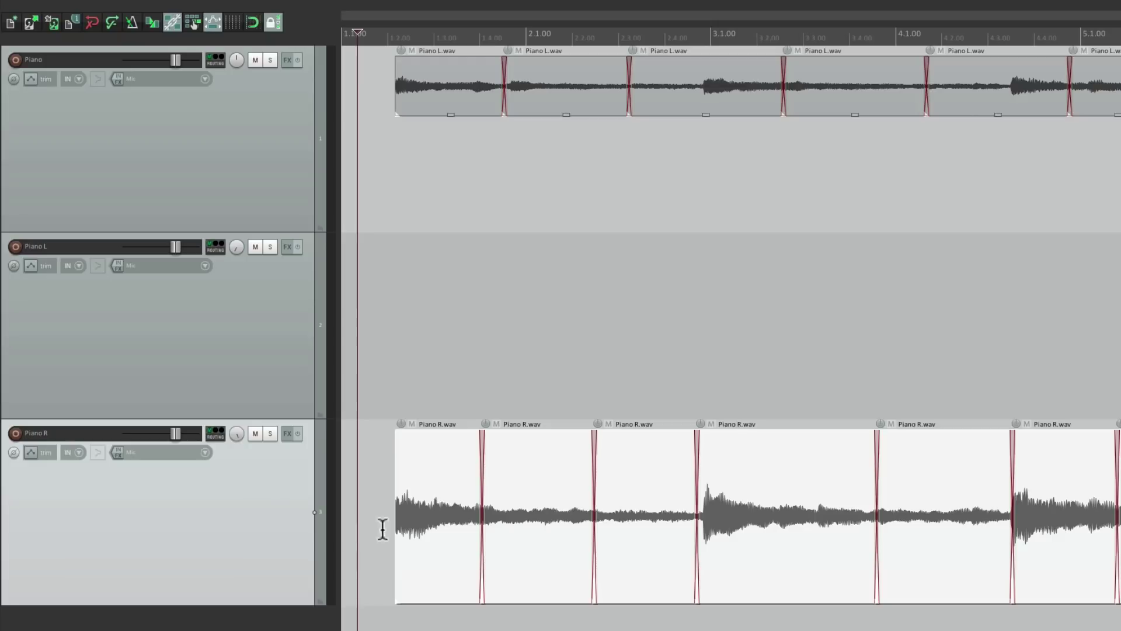
{"action": "left_click_drag", "start_coordinate": [433, 558], "coordinate": [435, 230]}
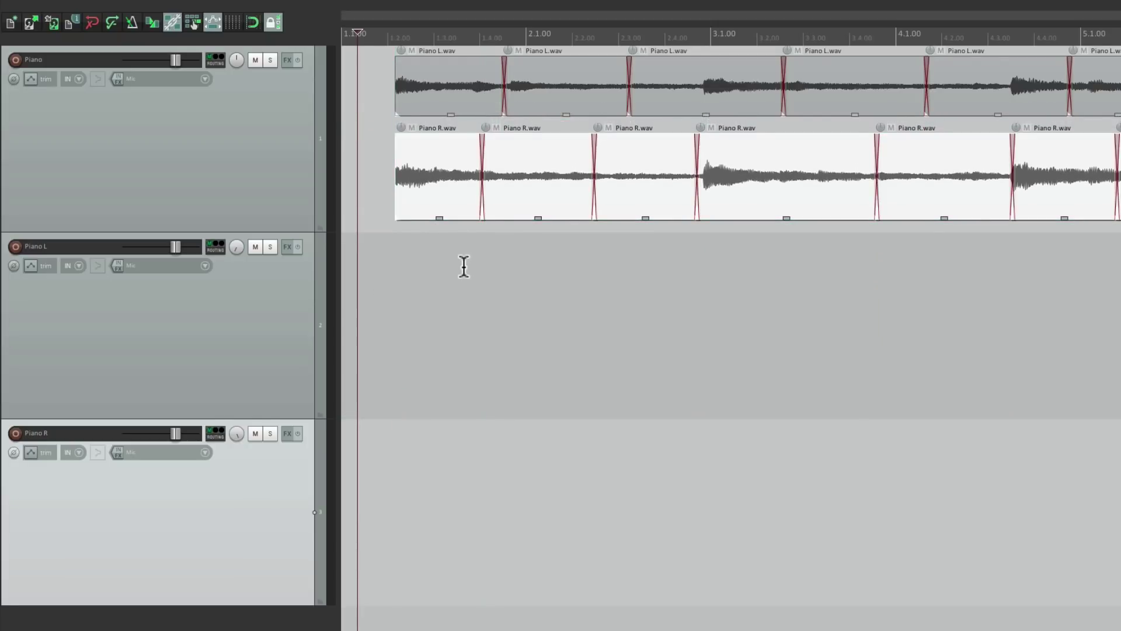
Delete the emptied Piano L and Piano R tracks.
{"action": "left_click", "coordinate": [275, 351]}
{"action": "left_click", "coordinate": [263, 493], "text": "ctrl"}
{"action": "key", "text": "Delete"}
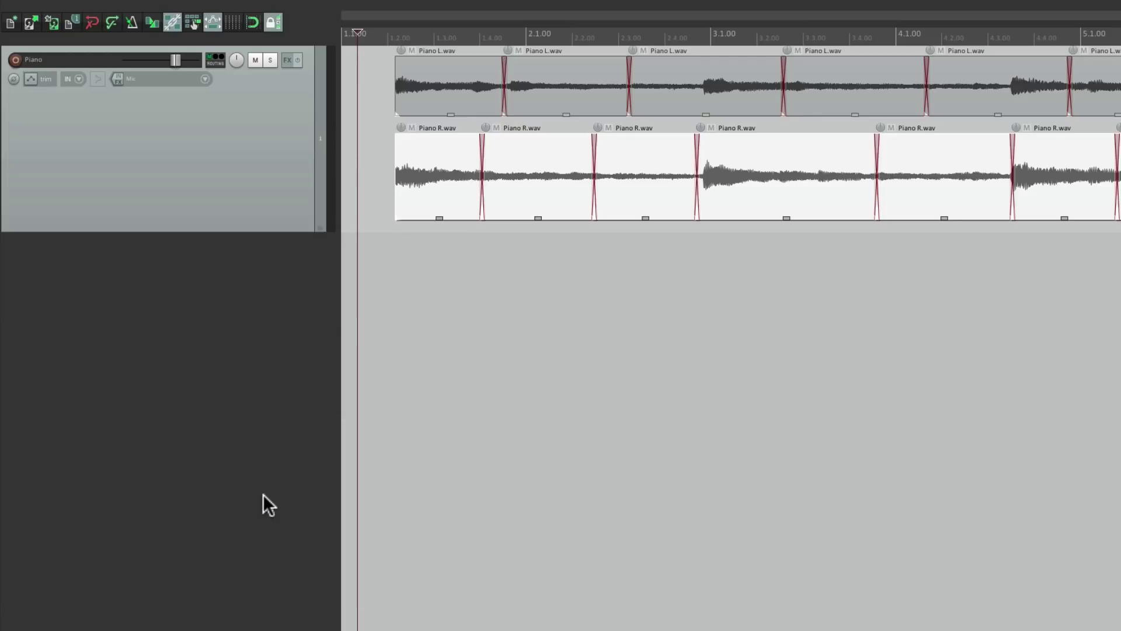
Enlarge the Piano track's height and play it back briefly.
{"action": "left_click_drag", "start_coordinate": [273, 230], "coordinate": [255, 502]}
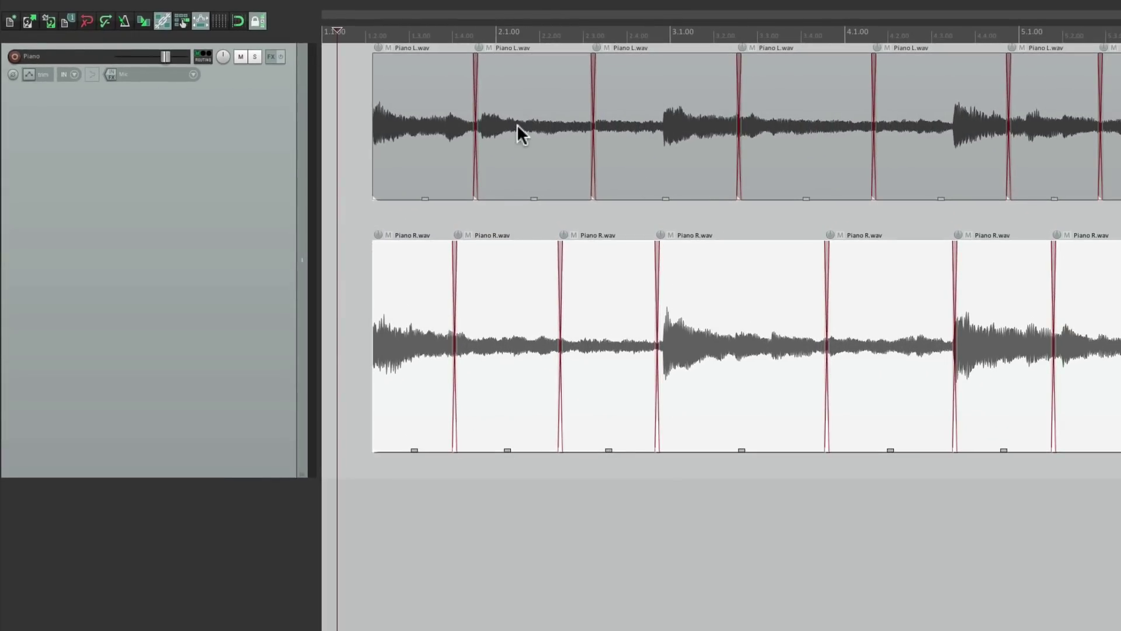
{"action": "left_click", "coordinate": [343, 119]}
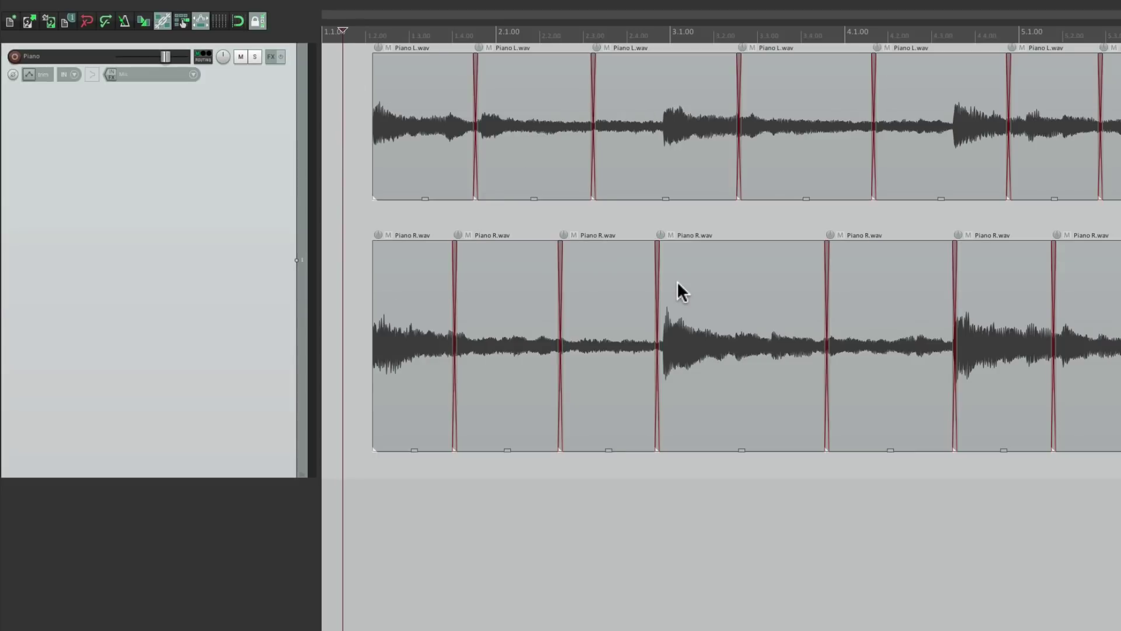
{"action": "key", "text": "space"}
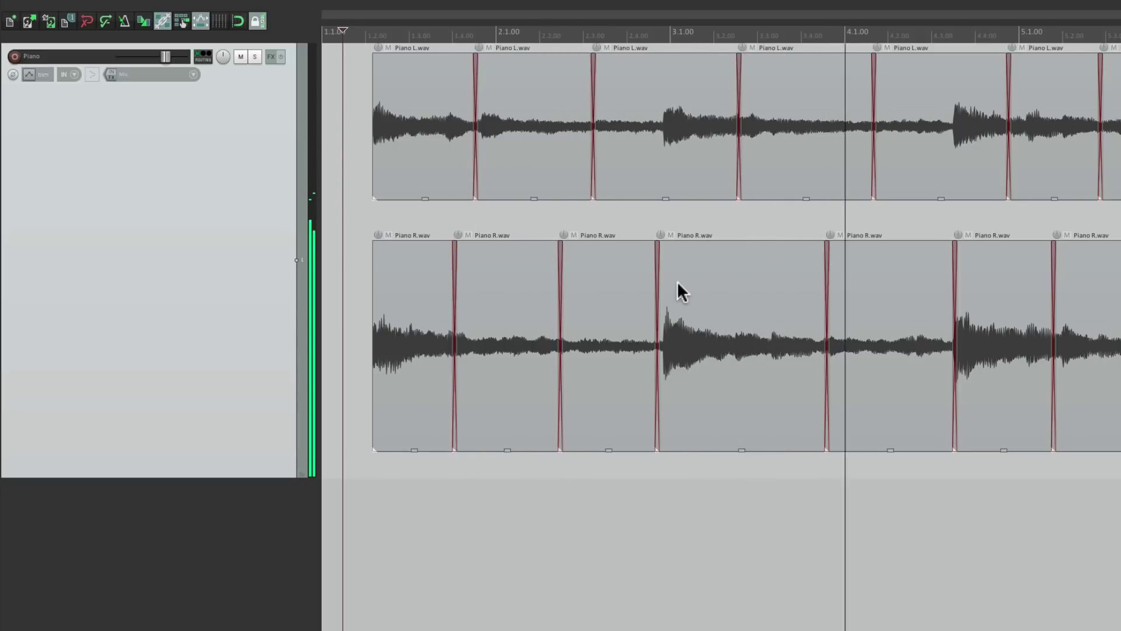
{"action": "key", "text": "space"}
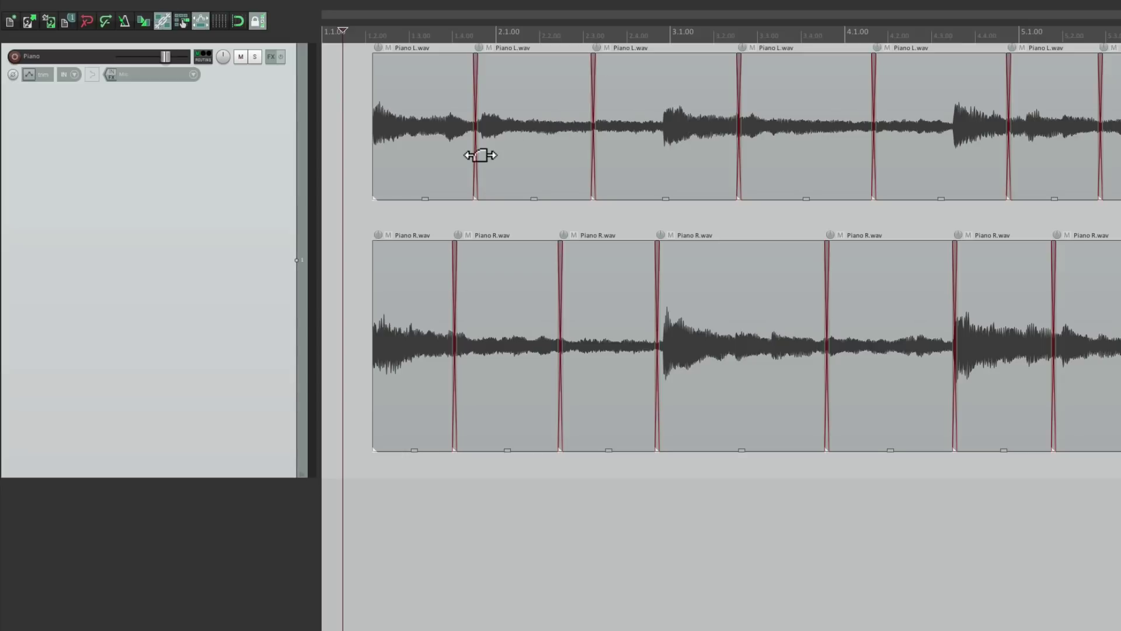
Shift the early Piano L edit points and slip the audio in its second and third pieces.
{"action": "mouse_move", "coordinate": [473, 153]}
{"action": "left_mouse_down"}
{"action": "mouse_move", "coordinate": [498, 150]}
{"action": "mouse_move", "coordinate": [453, 152]}
{"action": "left_mouse_up"}
{"action": "mouse_move", "coordinate": [591, 160]}
{"action": "left_mouse_down"}
{"action": "mouse_move", "coordinate": [648, 158]}
{"action": "mouse_move", "coordinate": [592, 160]}
{"action": "left_mouse_up"}
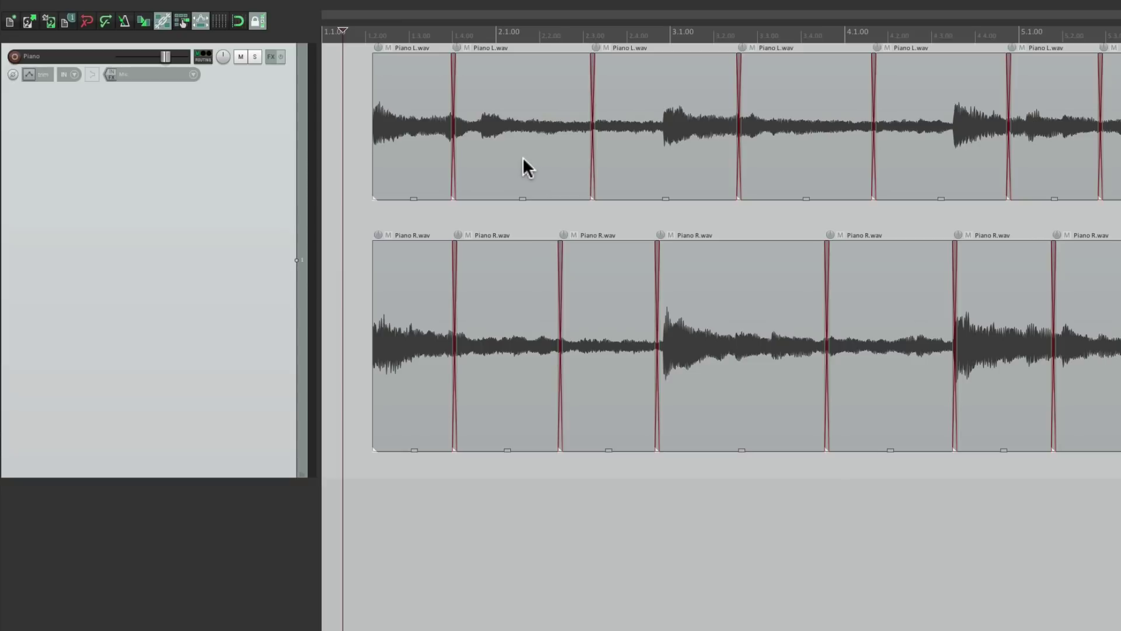
{"action": "left_click_drag", "start_coordinate": [523, 156], "coordinate": [549, 165]}
{"action": "left_click_drag", "start_coordinate": [663, 155], "coordinate": [695, 184]}
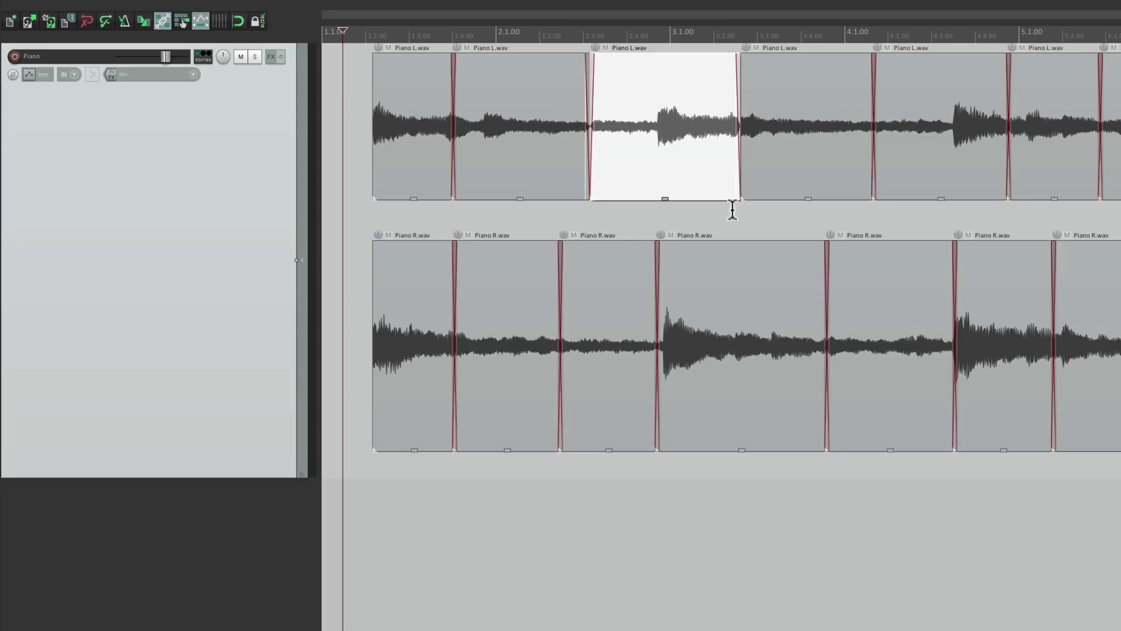
Revert the trial Piano L edits and play back the combined Piano track.
{"action": "left_click", "coordinate": [732, 209]}
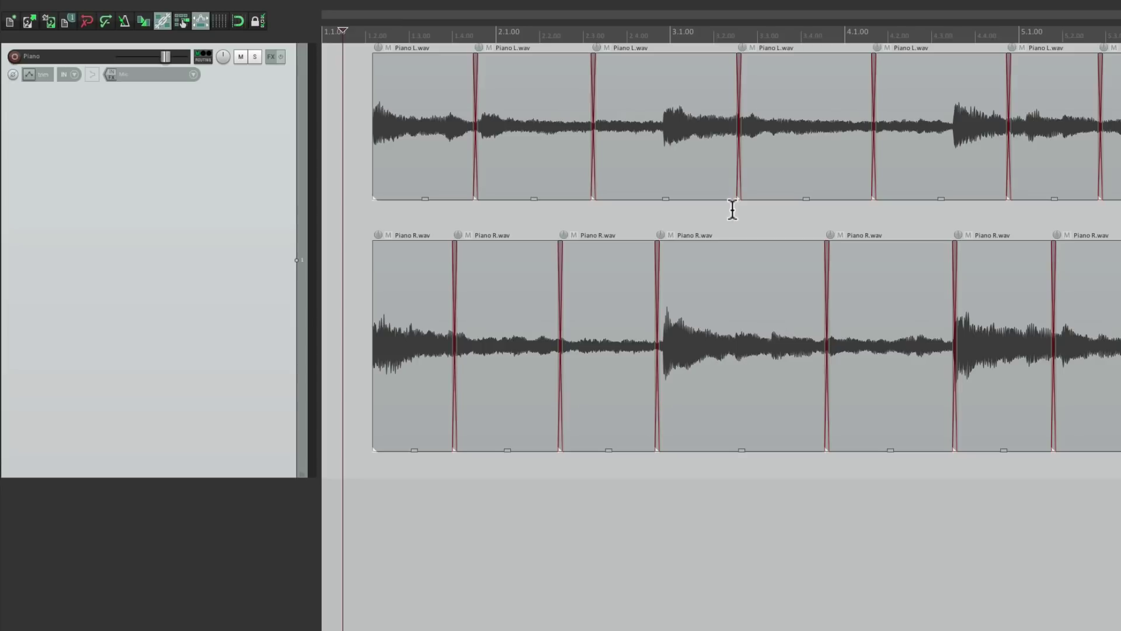
{"action": "key", "text": "space"}
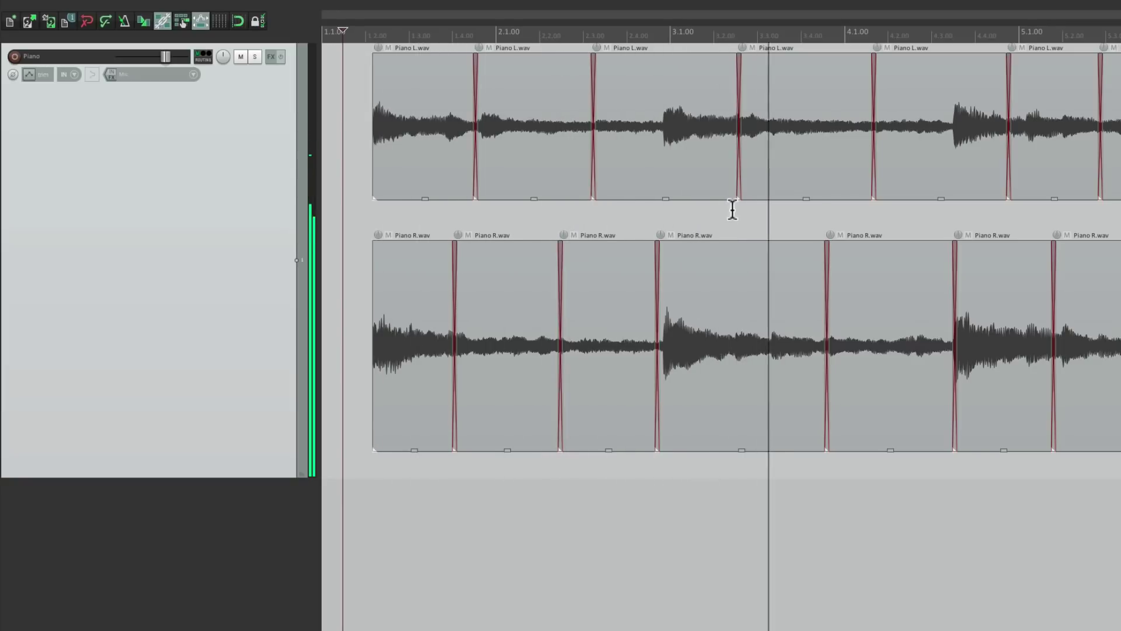
{"action": "key", "text": "space"}
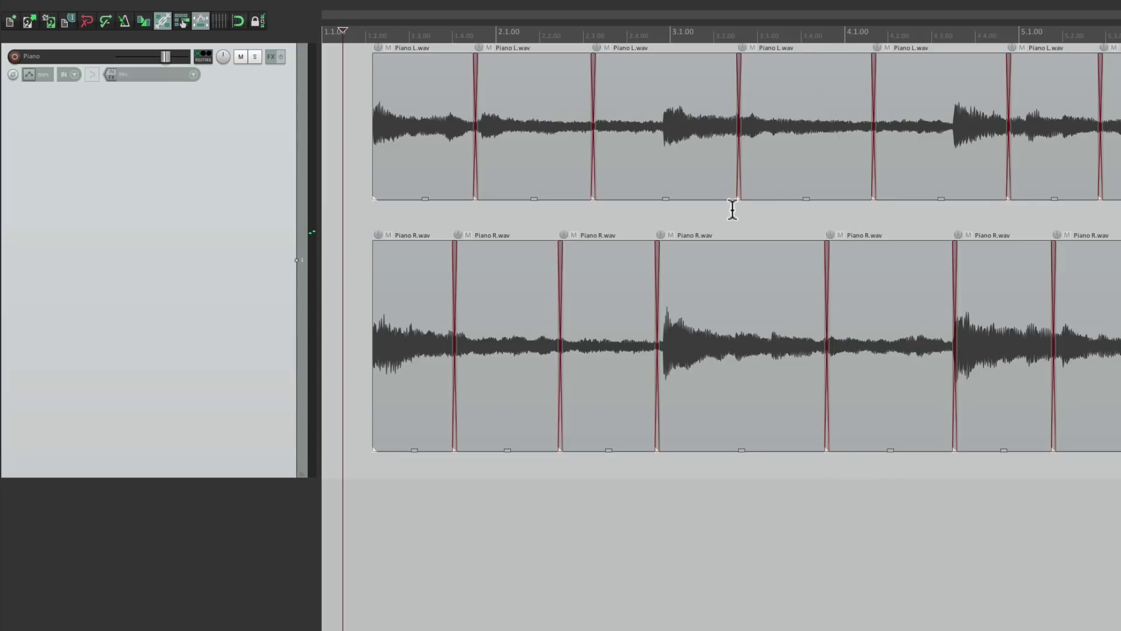